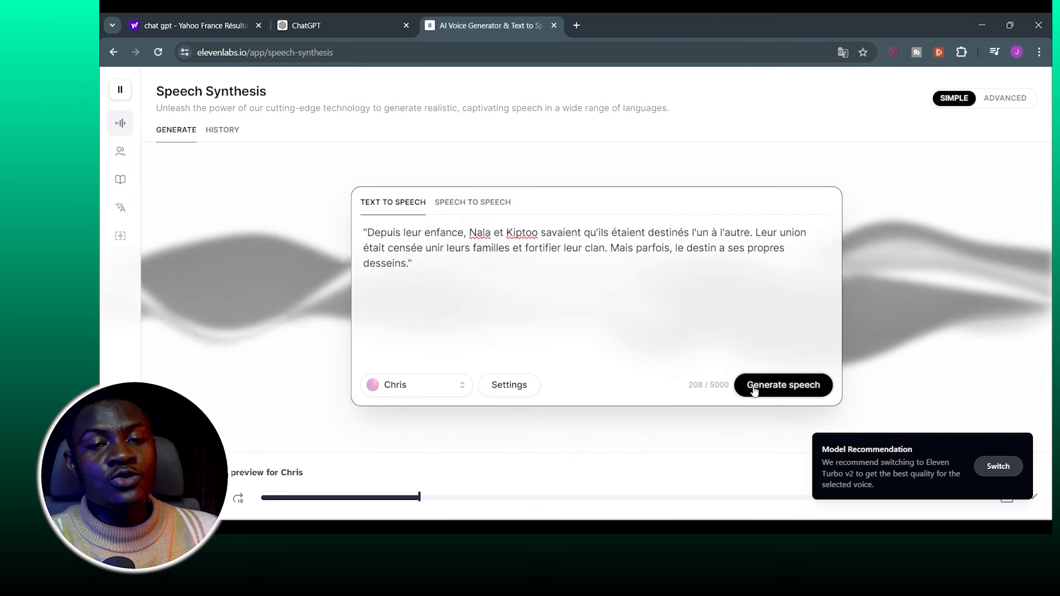
Generate the French narration with the Chris voice, and correct "savaient" to "savait" in the text.
click(755, 390)
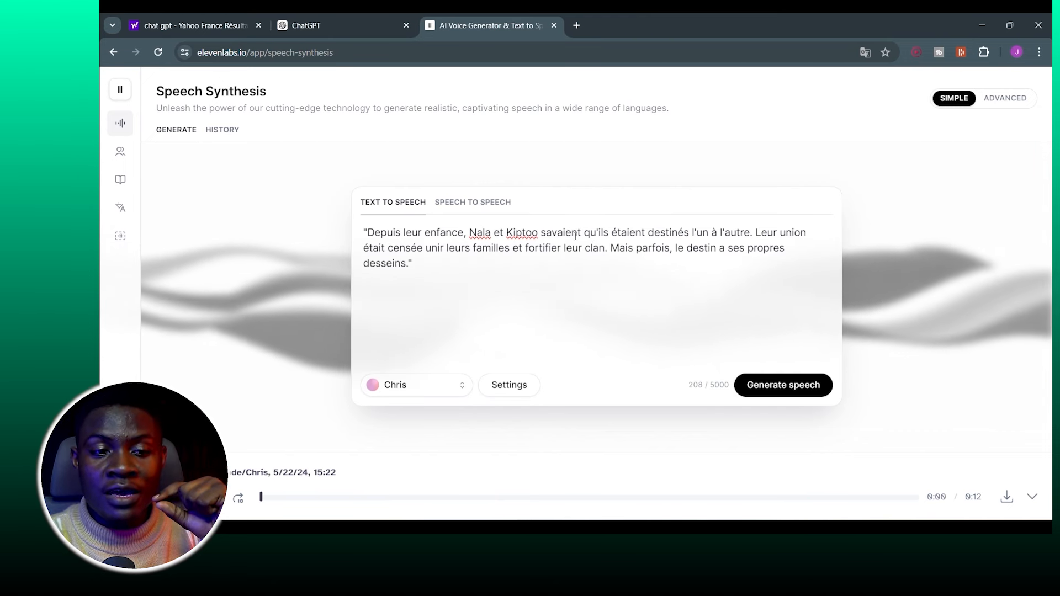
click(581, 234)
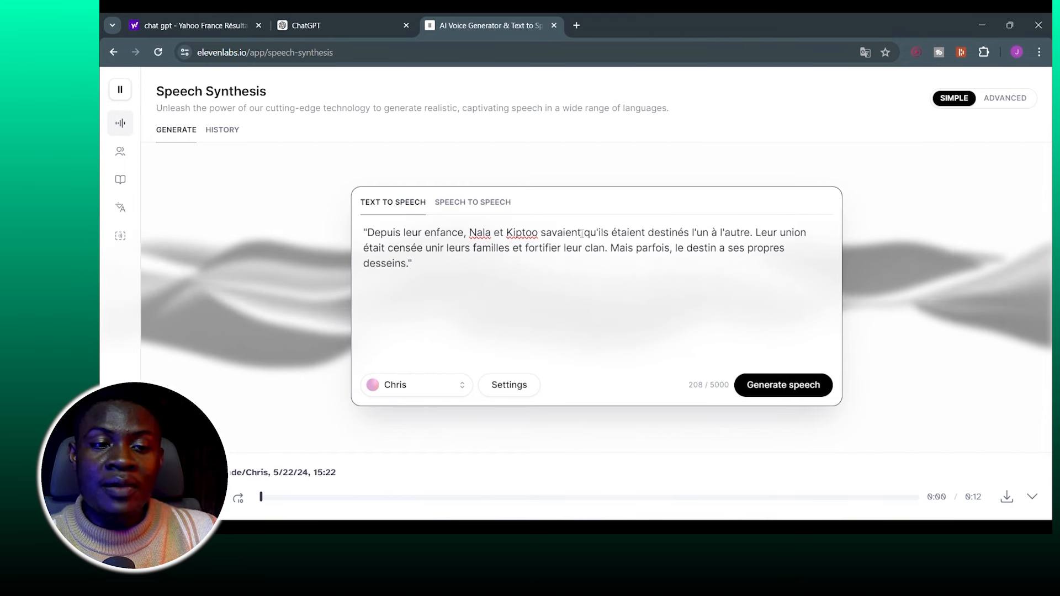
key(BackSpace)
key(BackSpace)
key(BackSpace)
text(tait)
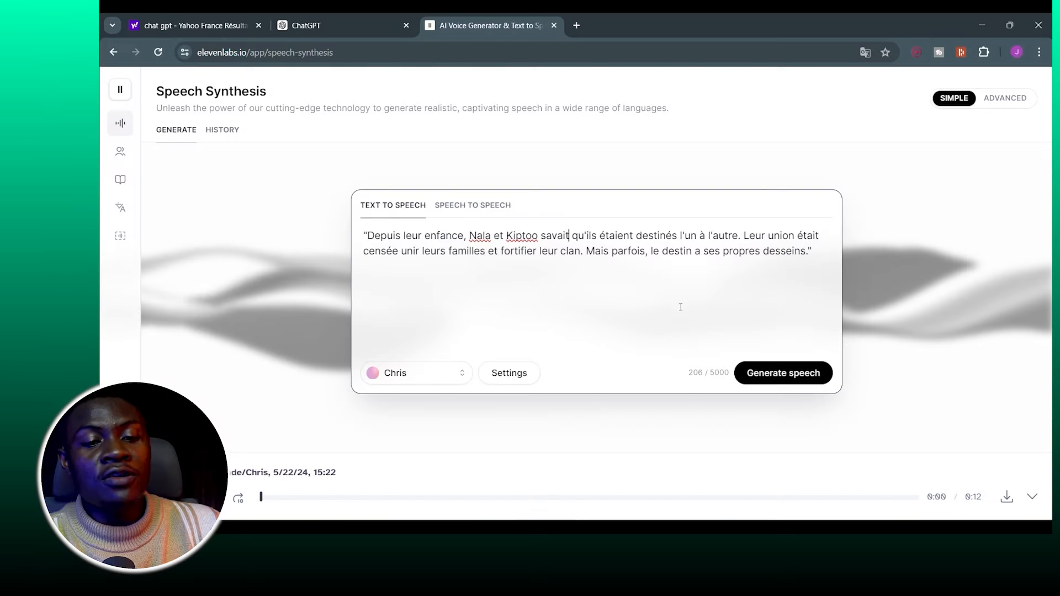
Regenerate the speech from the corrected text and download the audio file.
click(771, 376)
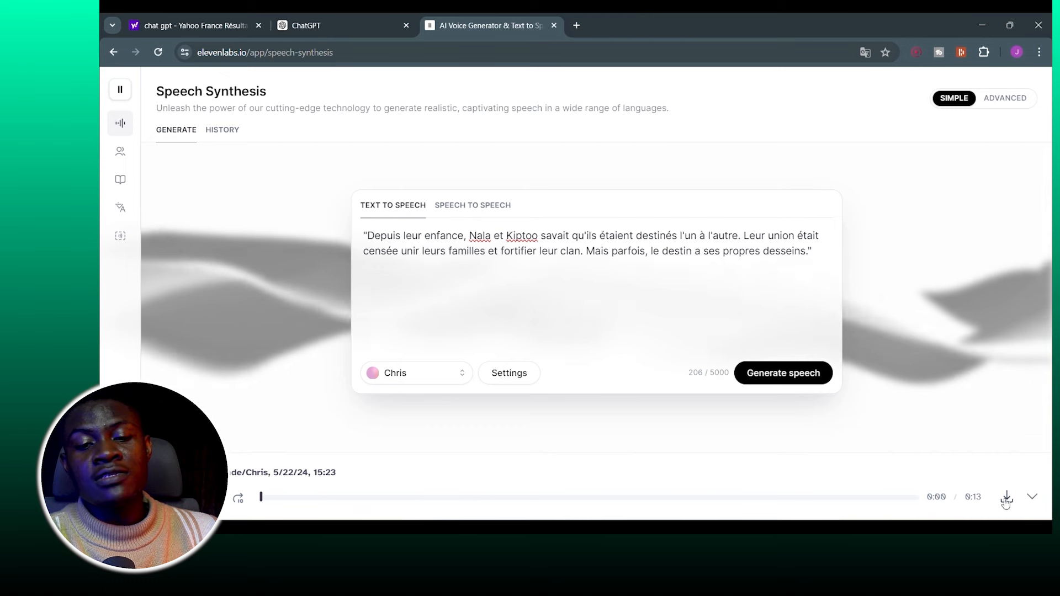
click(1007, 499)
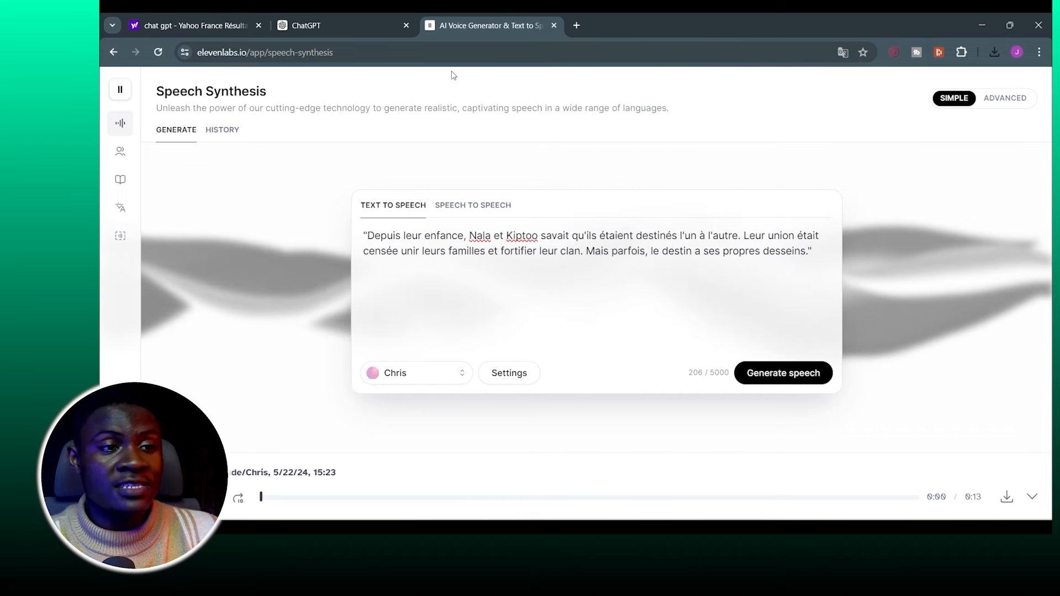
Switch to ChatGPT, send the request "reecris l'histoire complete directement" and look over the rewritten story.
click(343, 31)
scroll(555, 282, down, 15)
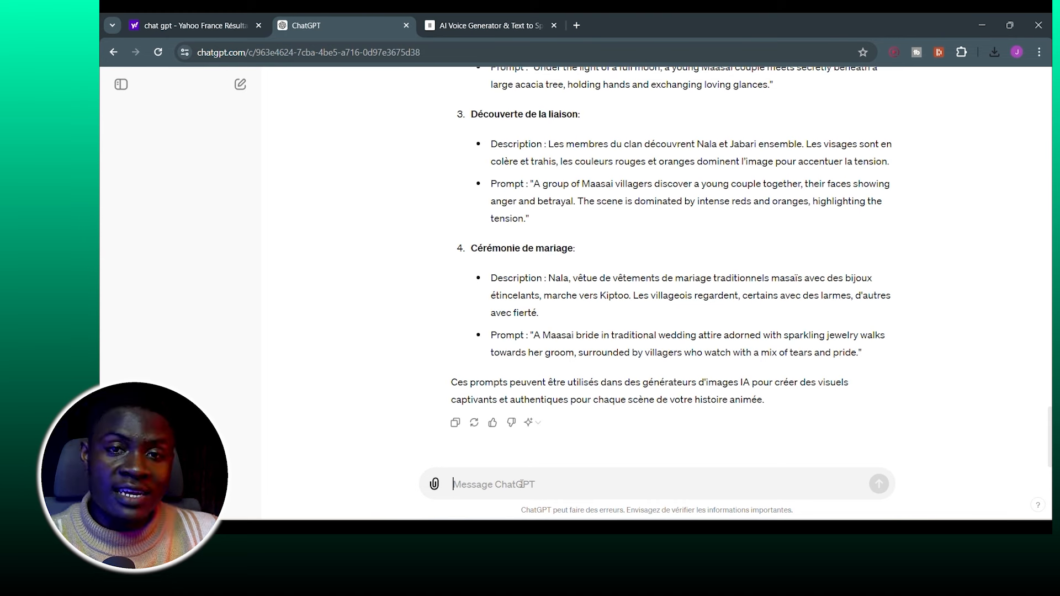
text(reee)
text(ris l'hist)
text(oire complete directement)
key(Return)
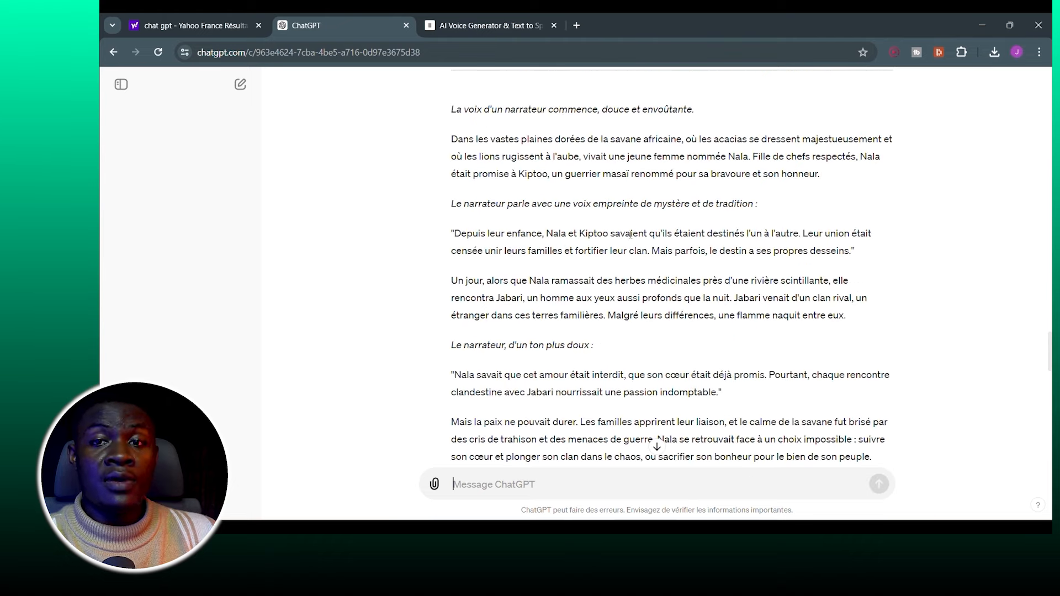
scroll(630, 235, up, 2)
scroll(616, 272, down, 3)
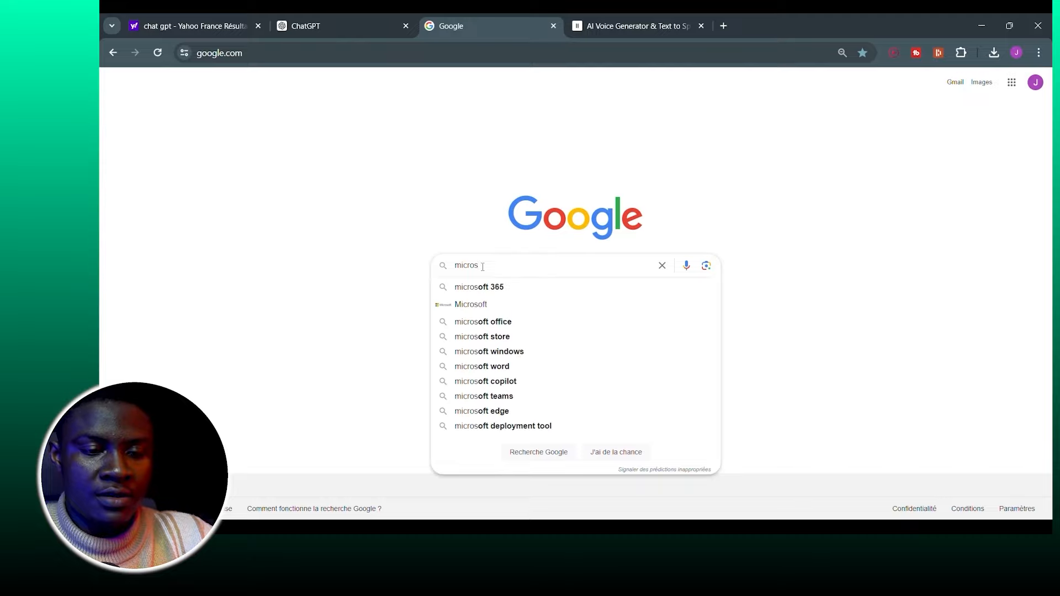
Go to the Microsoft Designer website and open its Image Creator.
click(269, 203)
scroll(437, 344, down, 5)
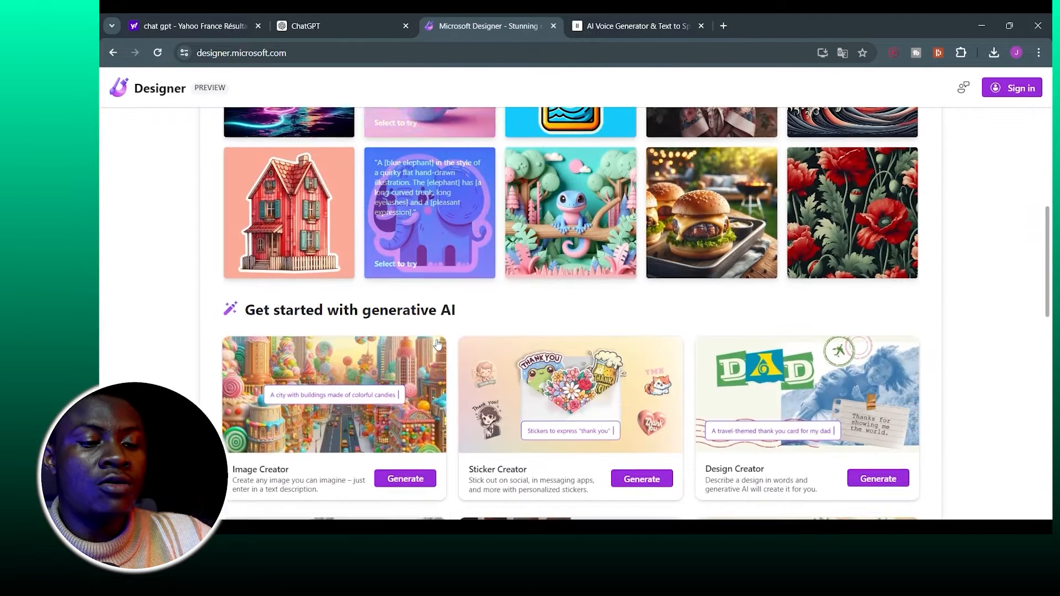
scroll(311, 363, down, 2)
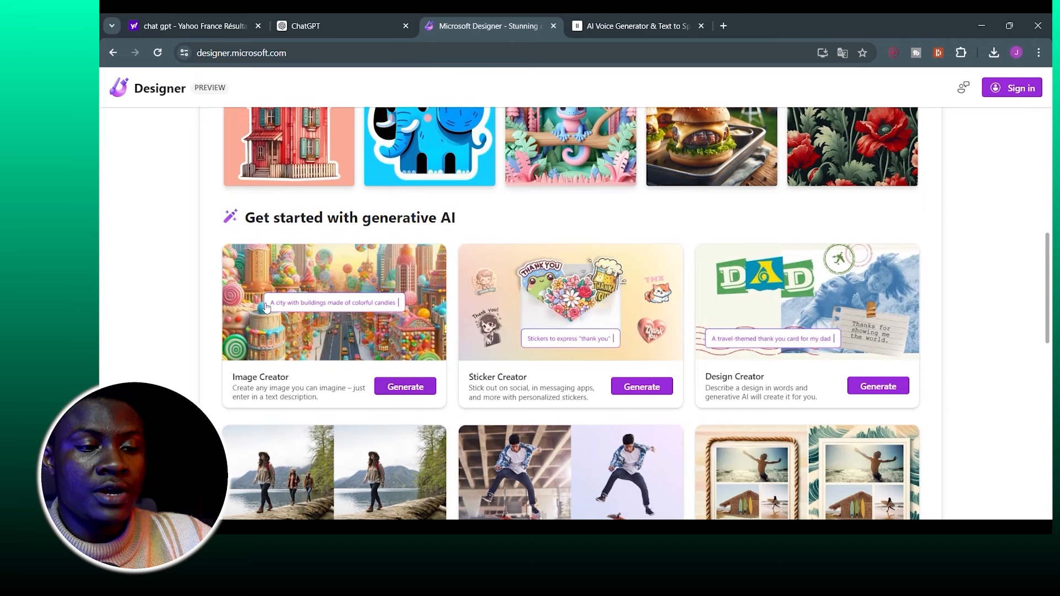
click(409, 387)
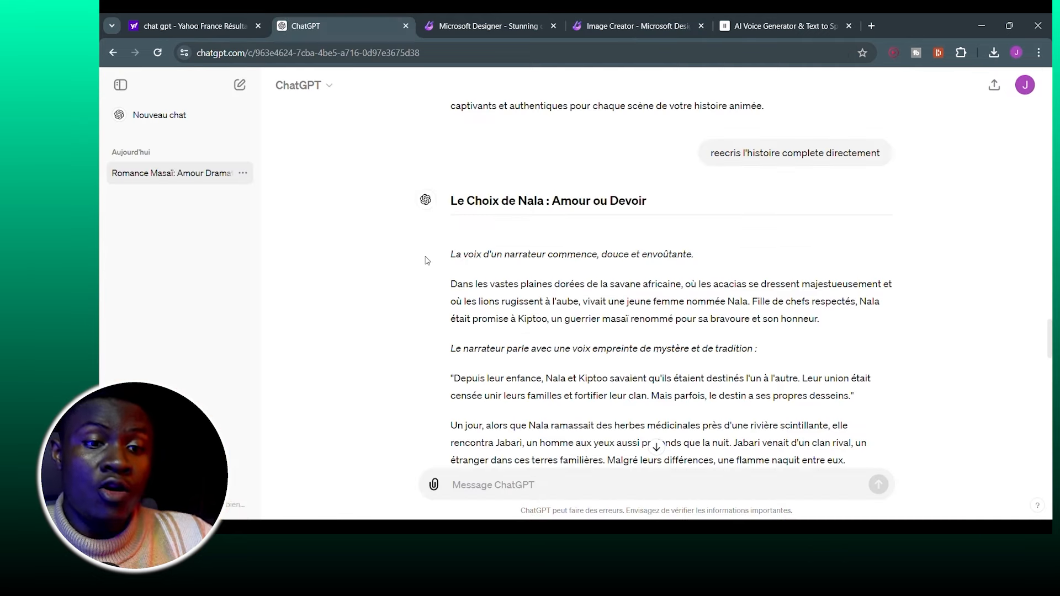
Copy the story's opening from ChatGPT, "Dans les vastes plaines dorées" through "rugissent à l'aube", and generate images from it in Microsoft Designer.
scroll(450, 285, down, 1)
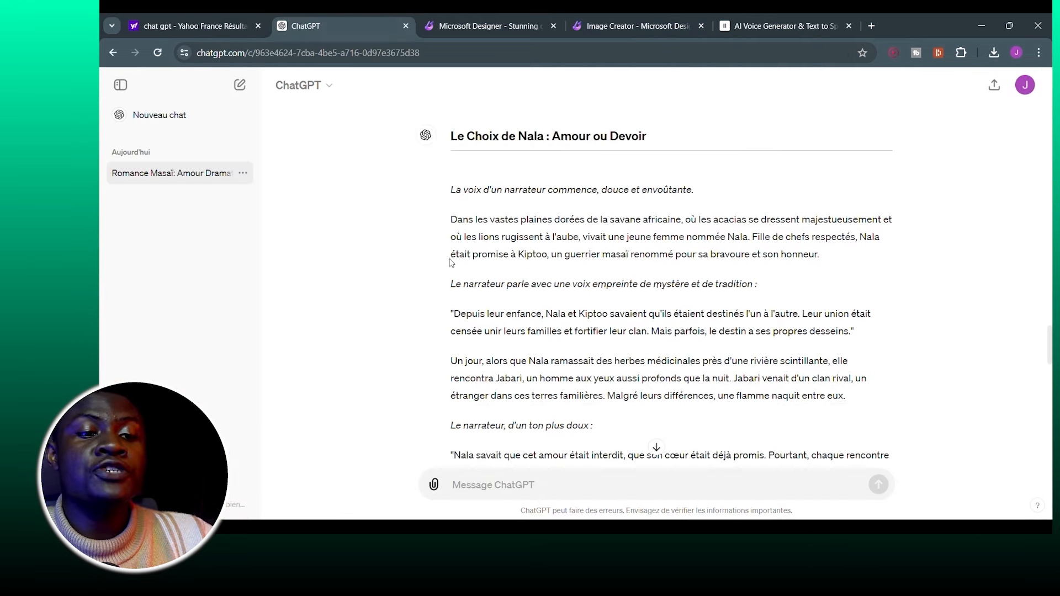
drag(452, 219, 579, 238)
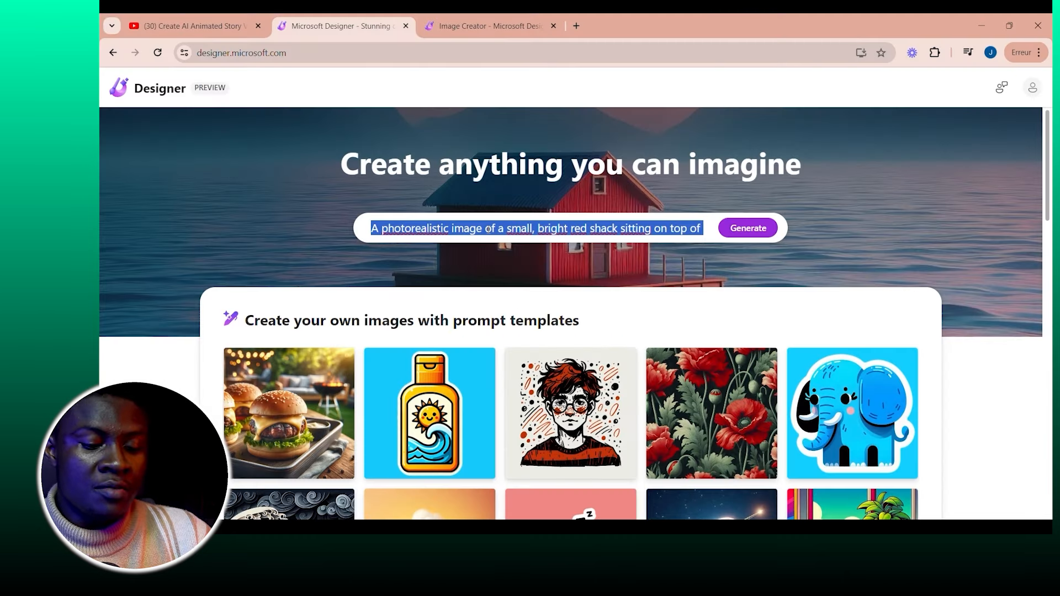
key(ctrl+v)
click(743, 231)
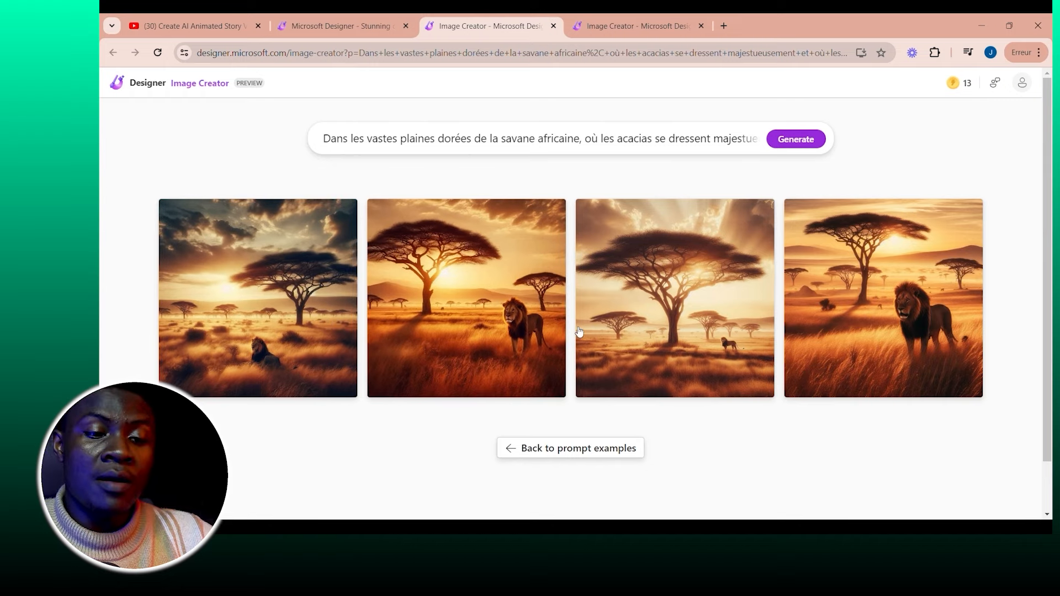
Enlarge the first generated savanna image, browse through all four results and return to the first.
click(249, 311)
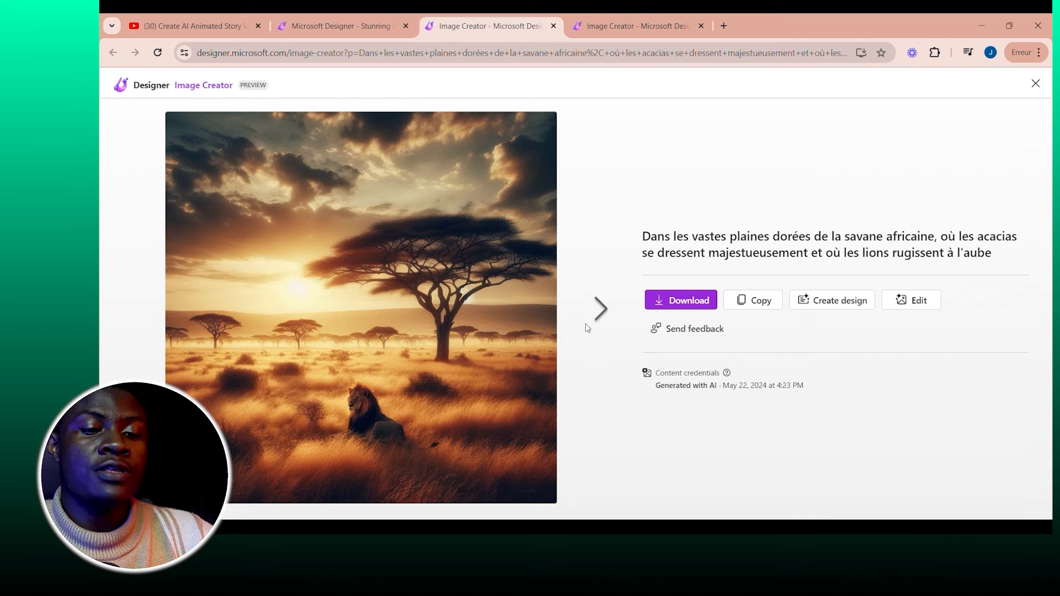
click(601, 309)
click(601, 309)
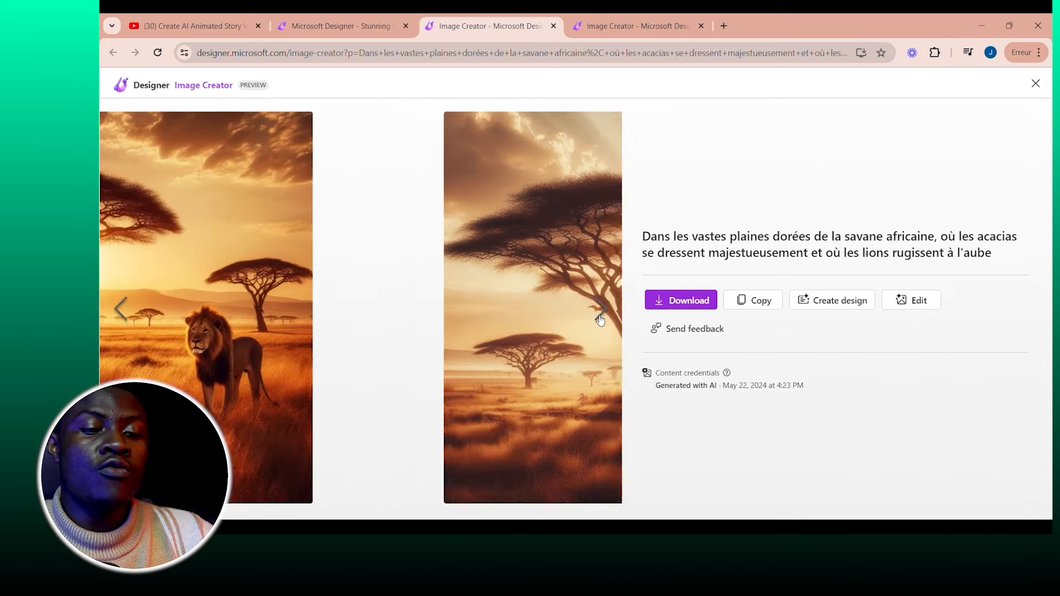
click(607, 315)
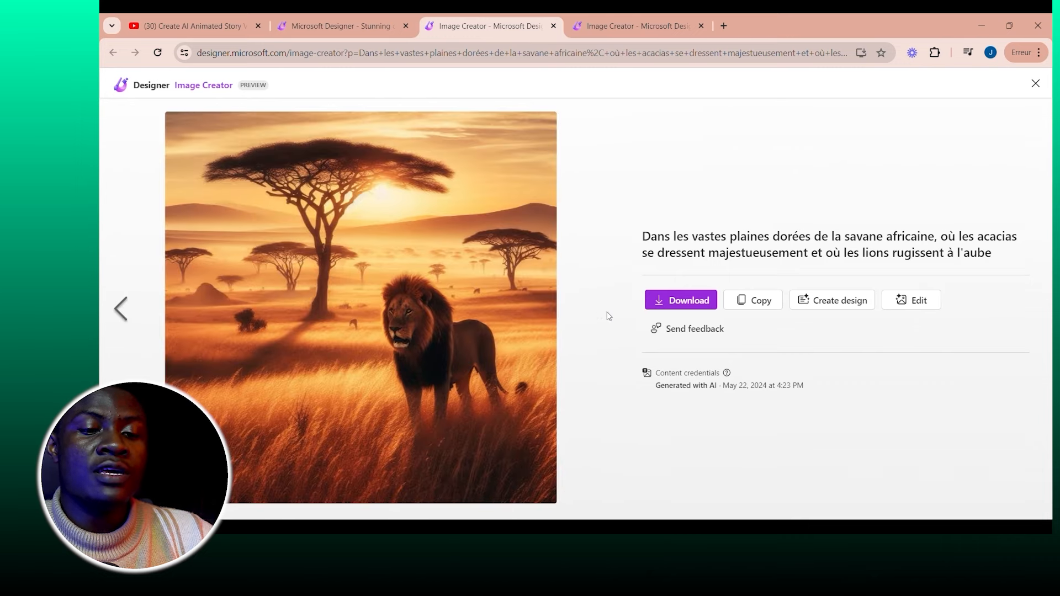
click(119, 316)
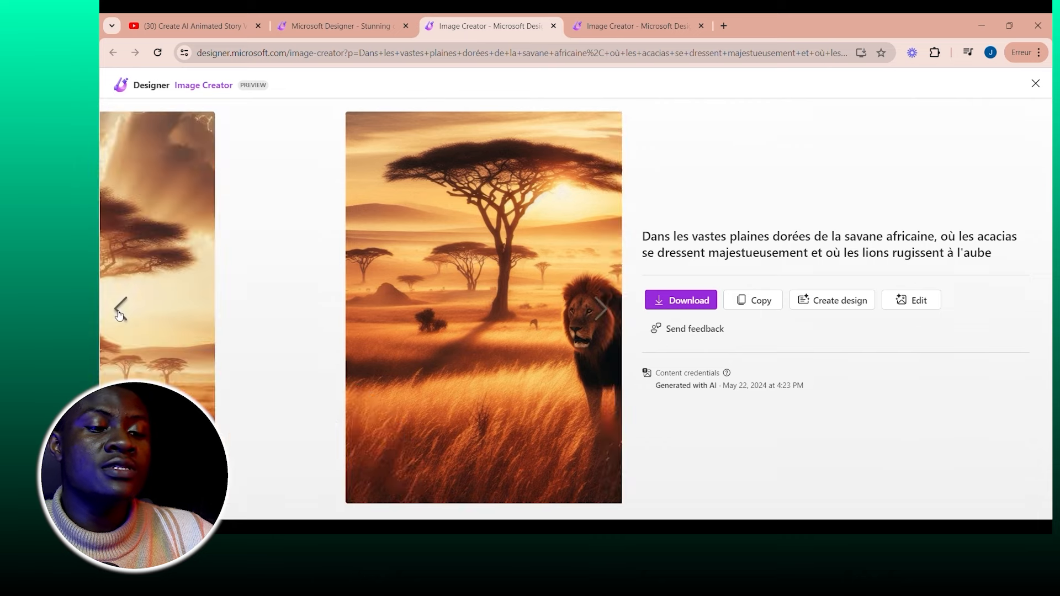
click(120, 316)
click(119, 315)
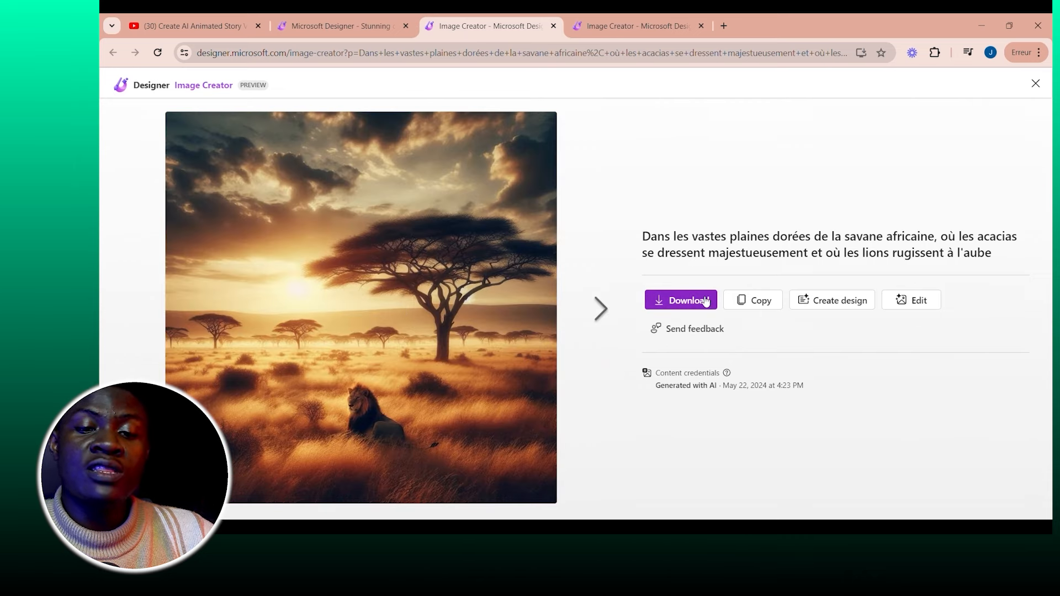
Download the first three generated savanna images one after another.
click(685, 301)
click(685, 331)
key(Return)
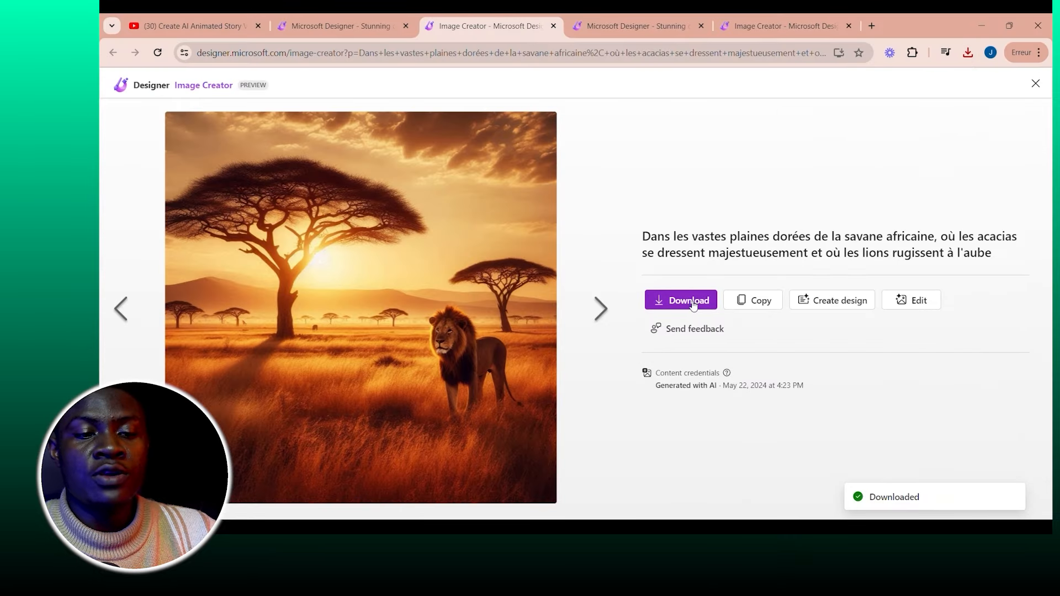
click(693, 305)
click(693, 325)
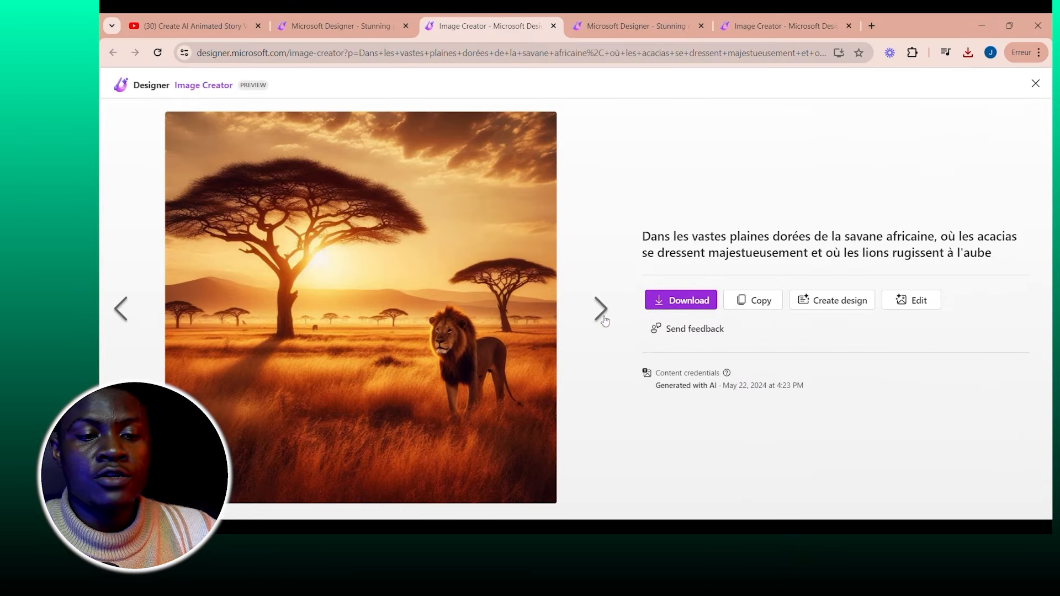
click(605, 320)
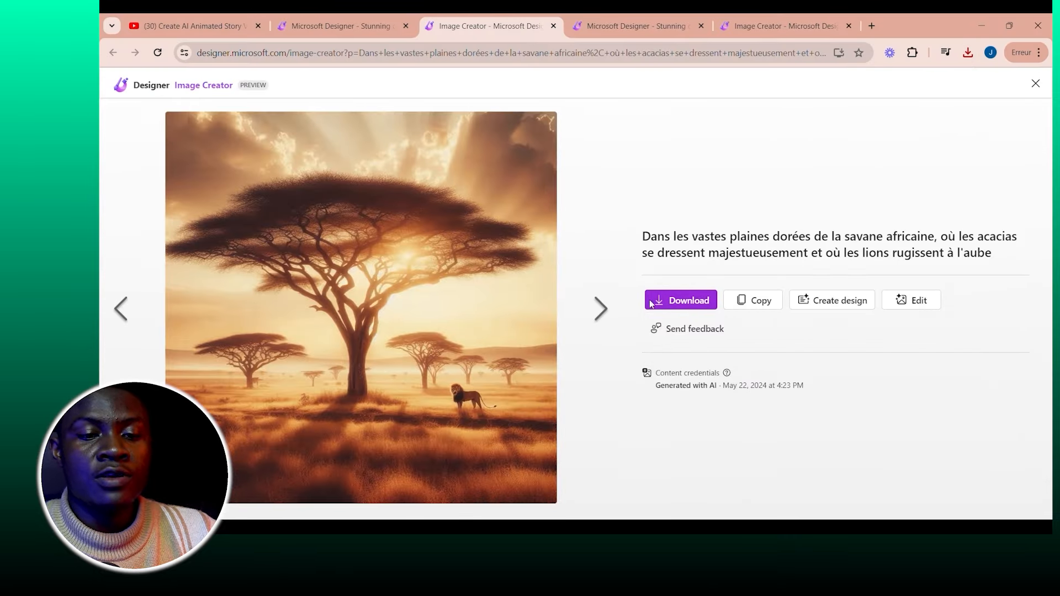
click(692, 308)
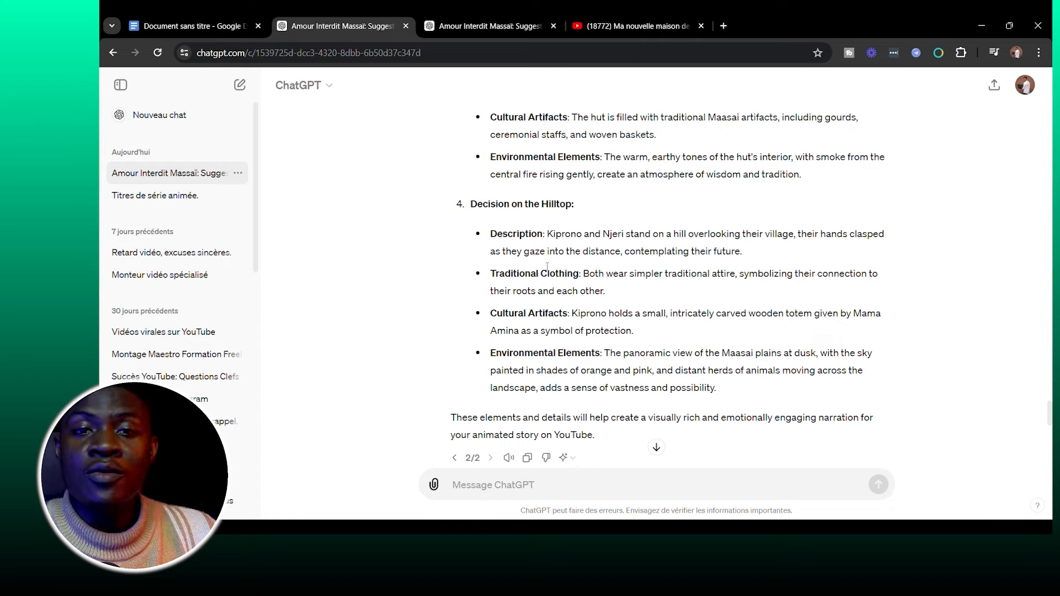
Copy the "Scène de Rencontre Secrète" description from the Massaï chat in ChatGPT and generate images from it in Microsoft Designer.
scroll(548, 267, up, 1)
scroll(548, 267, up, 20)
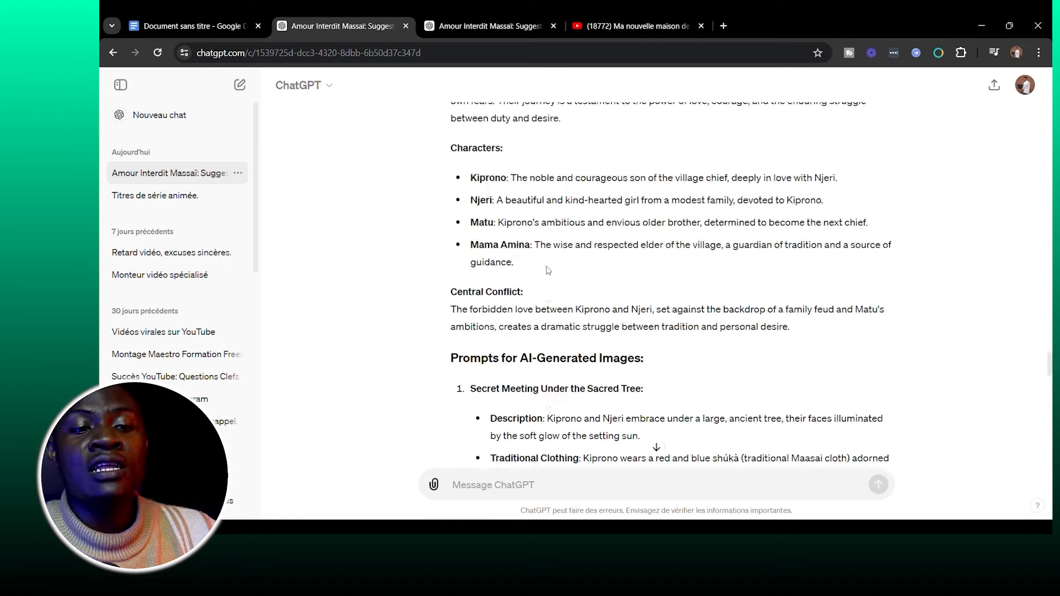
scroll(548, 267, up, 10)
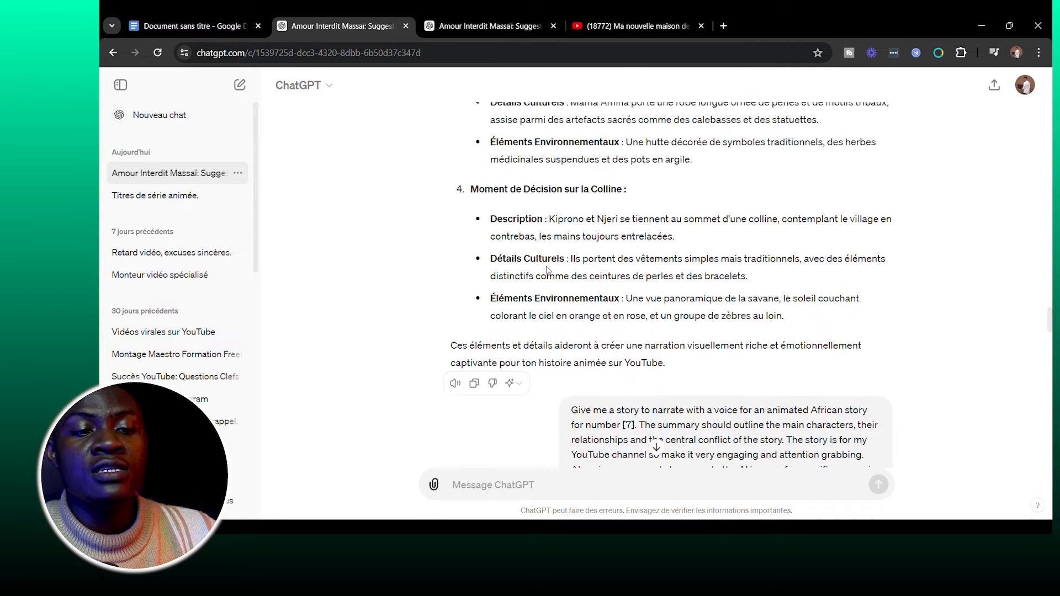
scroll(548, 267, up, 5)
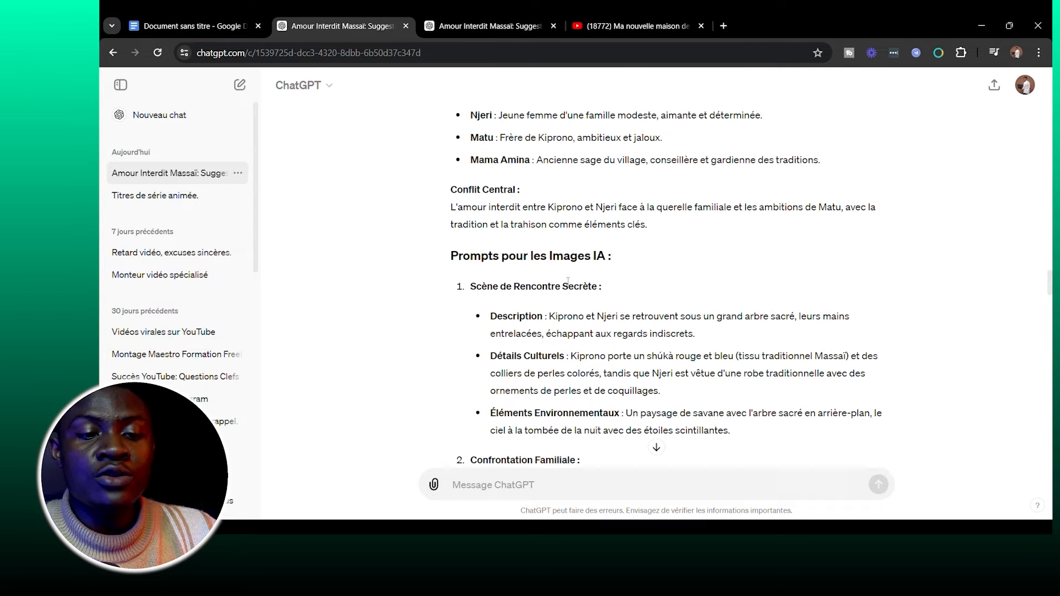
scroll(567, 280, down, 1)
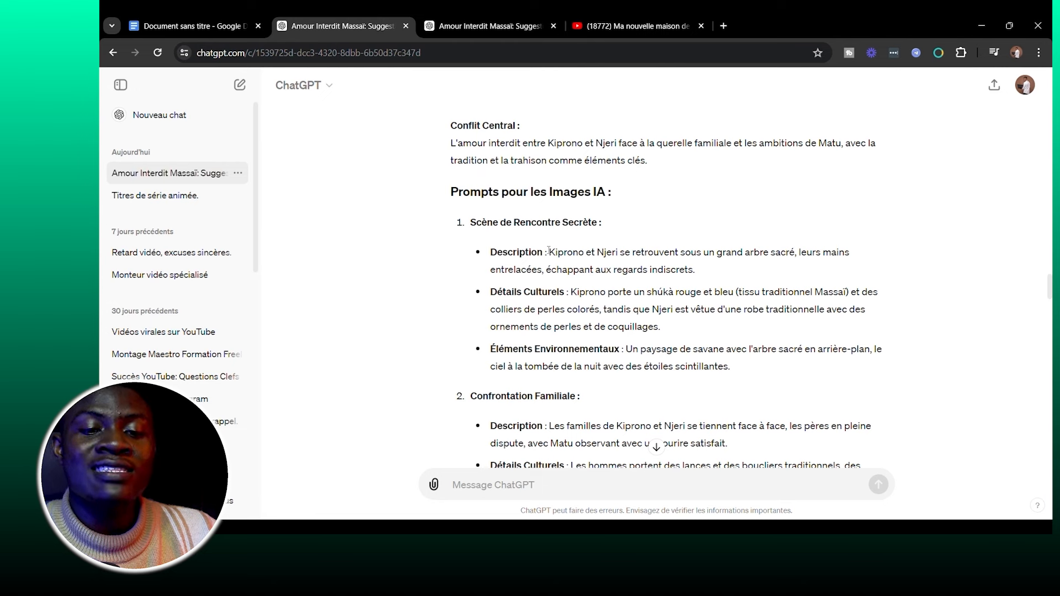
drag(549, 252, 694, 270)
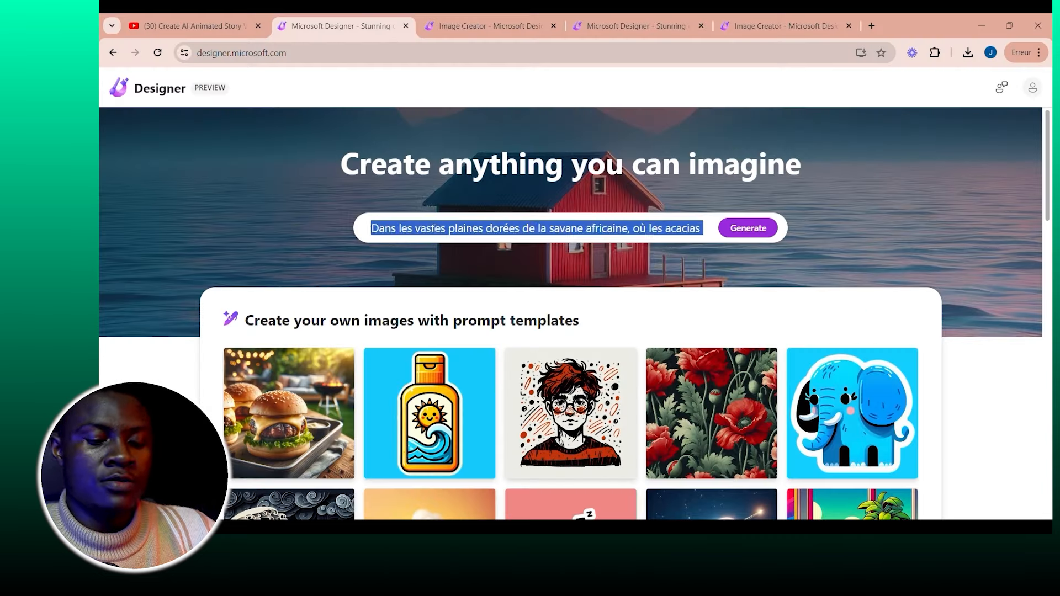
key(ctrl+v)
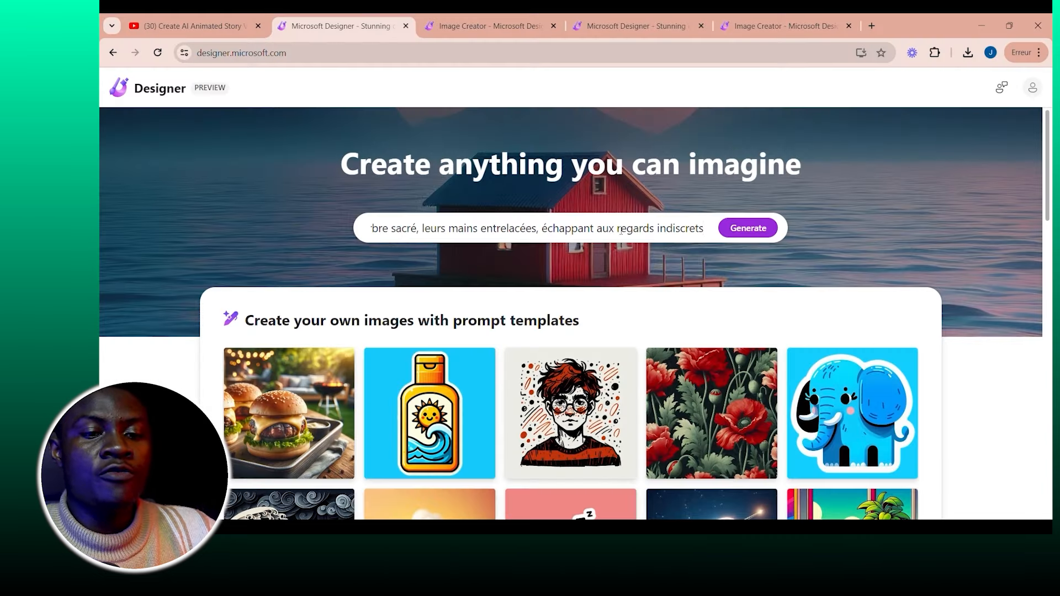
click(748, 228)
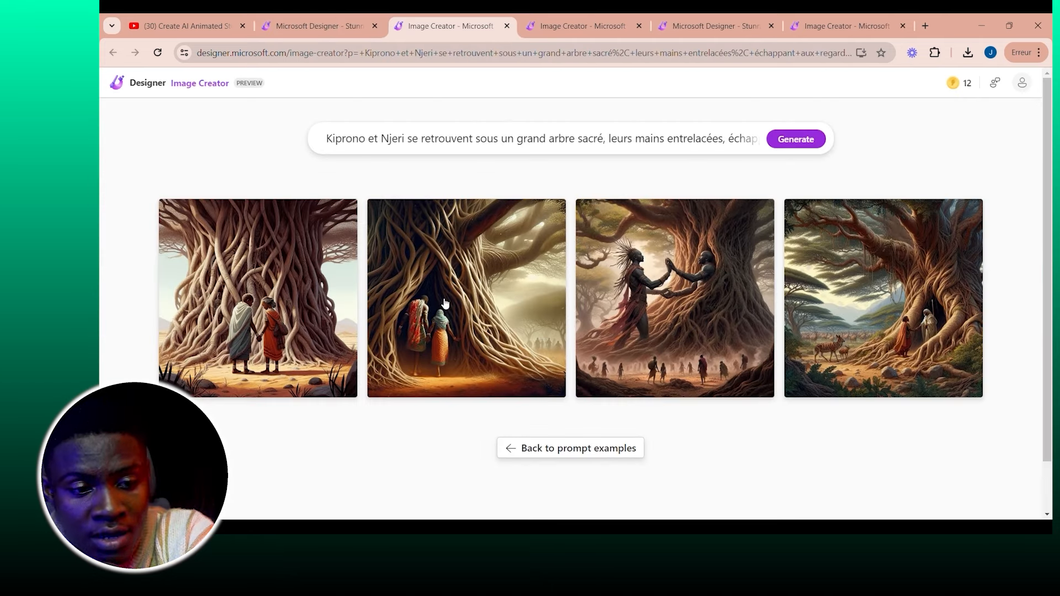
Examine the second to fourth generated images of Kiprono and Njeri enlarged, and return to the Designer start page.
scroll(459, 303, down, 1)
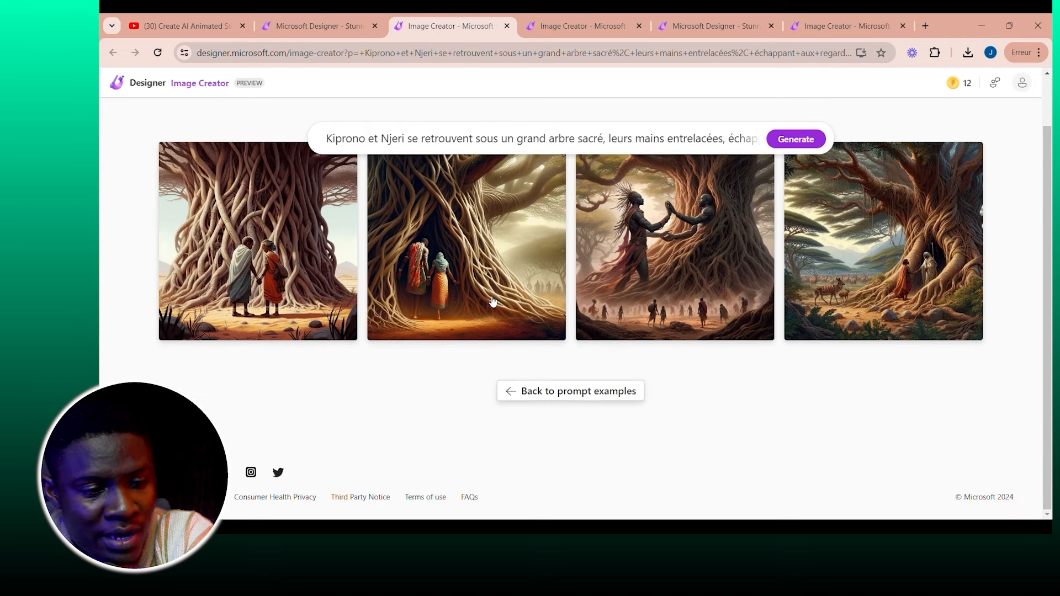
click(493, 301)
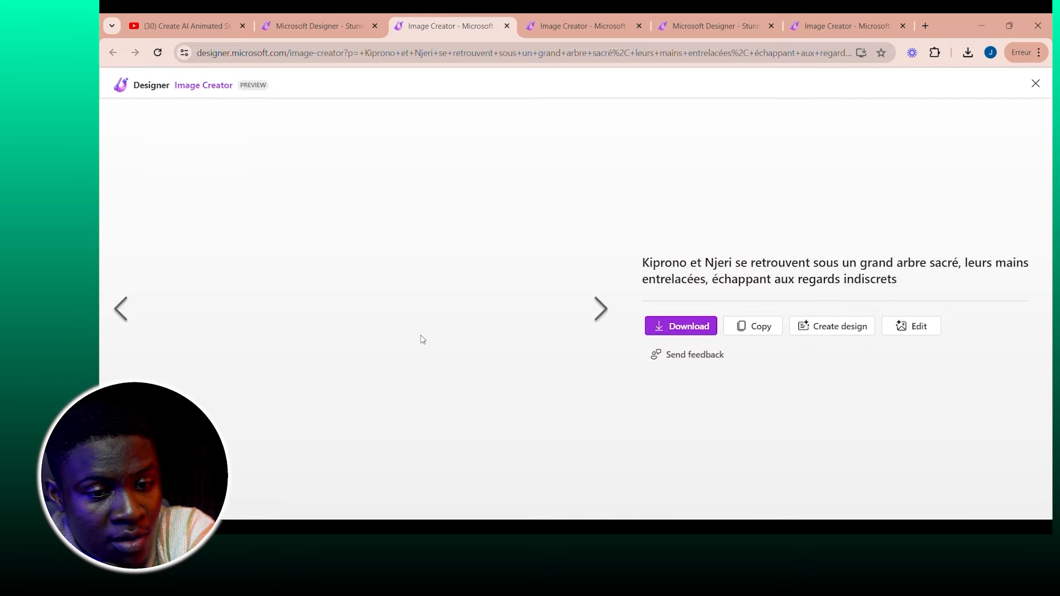
click(605, 325)
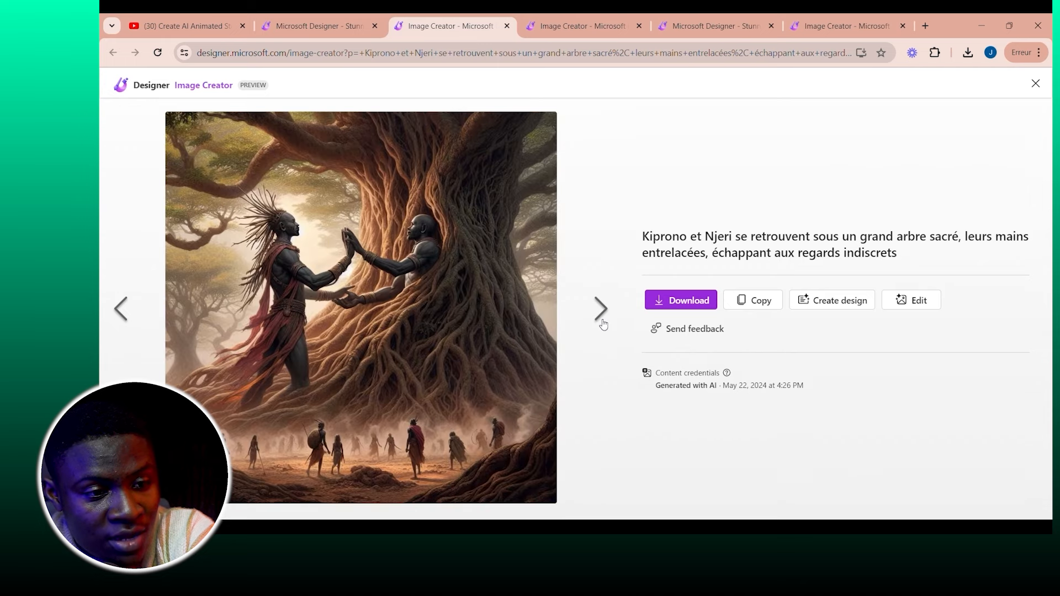
click(604, 323)
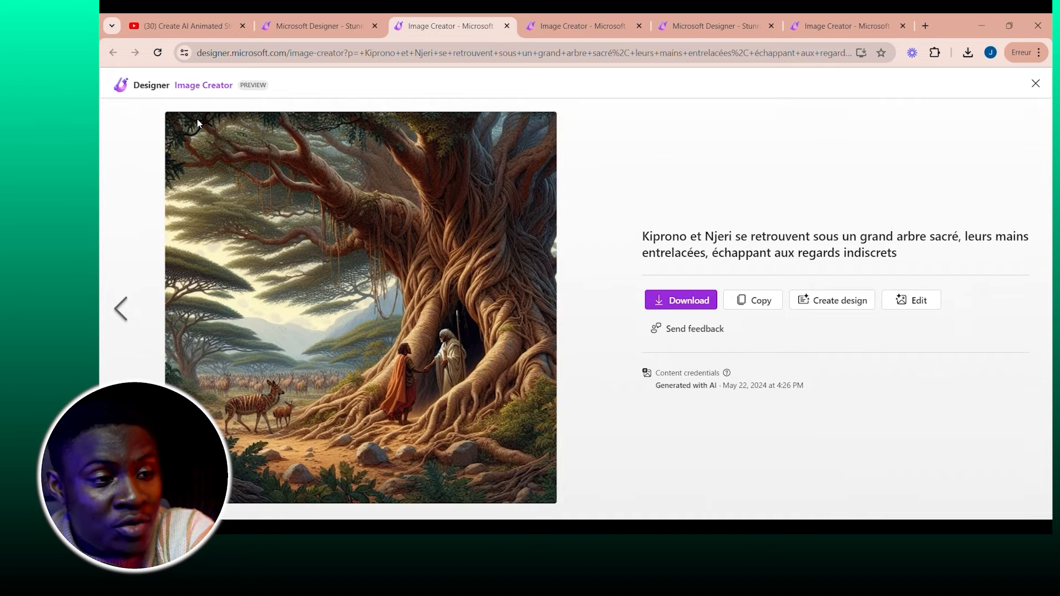
key(ctrl+shift+Tab)
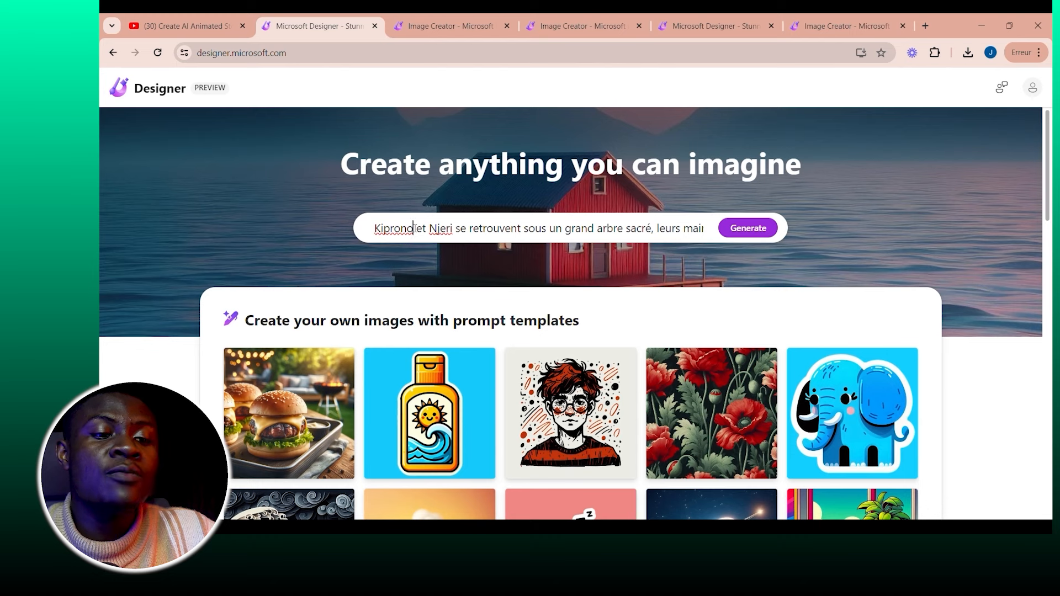
Add "(homme)" after Kiprono, "(femme)" after Njeri and "(maissai)" at the end of the prompt, and generate the images again.
click(415, 228)
text((homme))
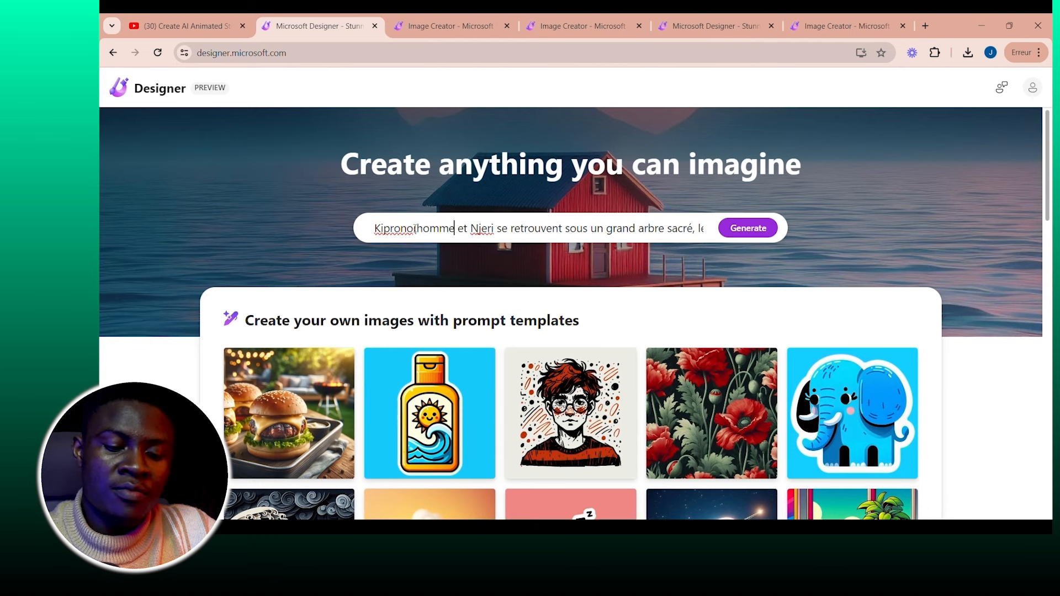
click(499, 228)
text((femme))
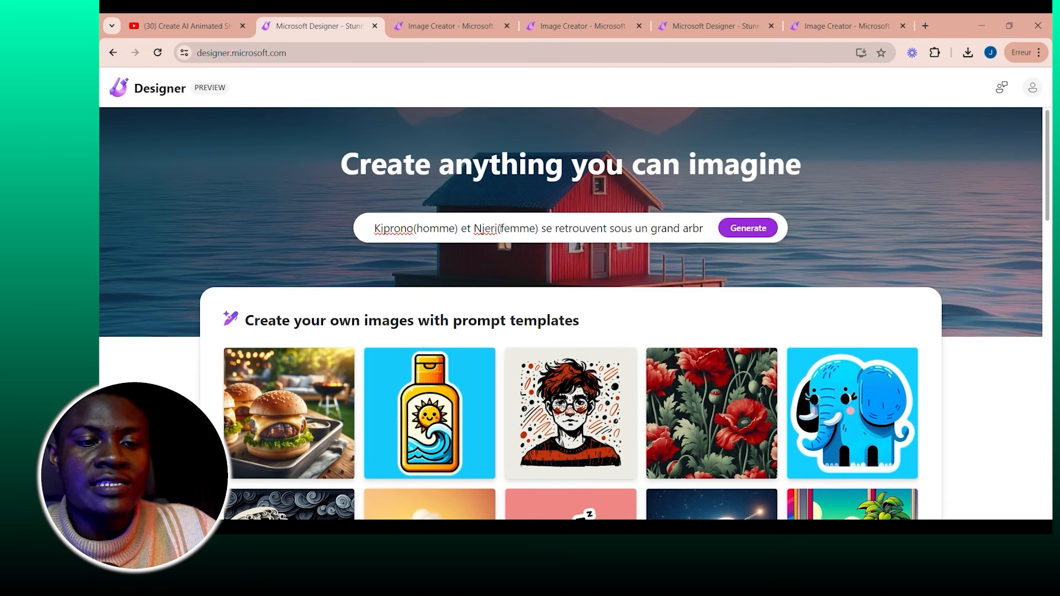
key(End)
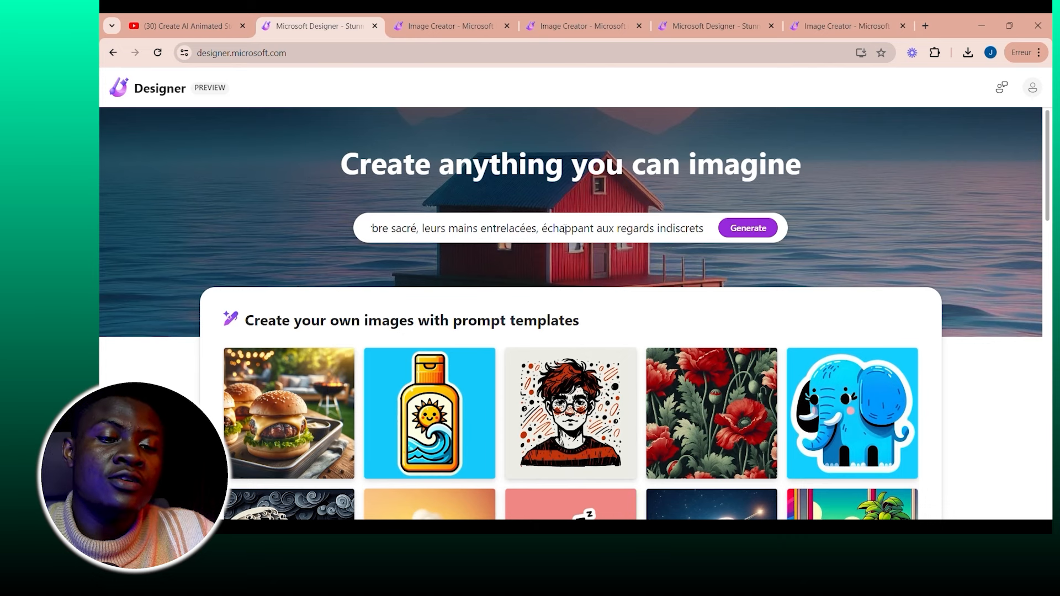
text(()
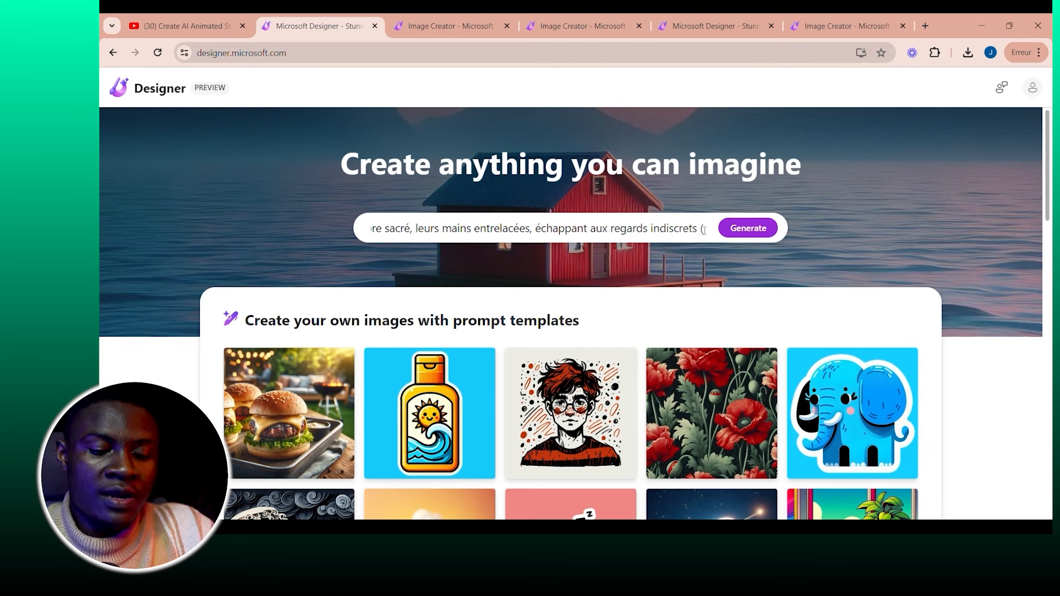
text(maissai))
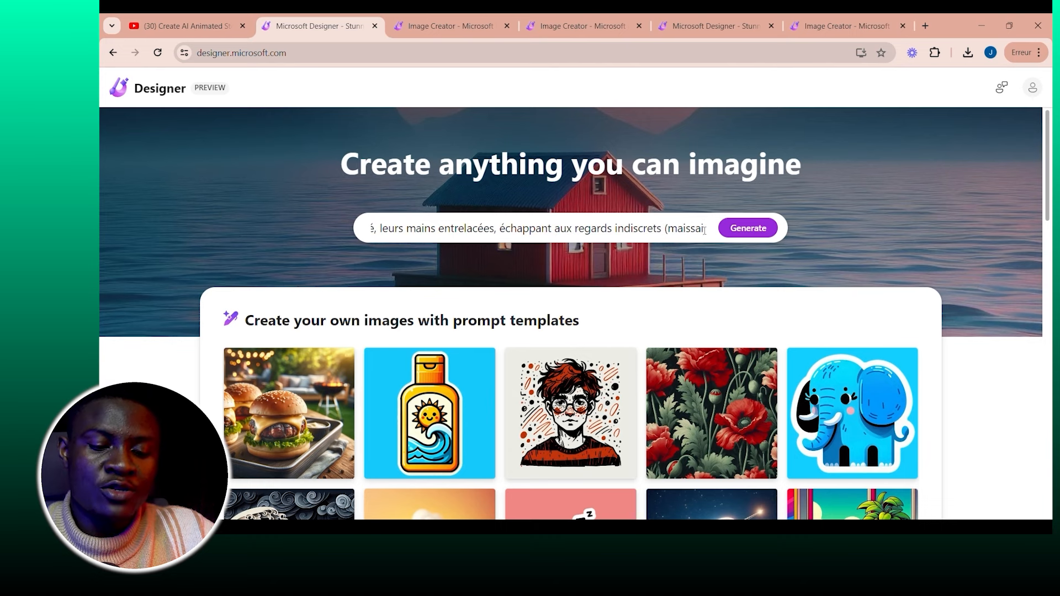
click(739, 233)
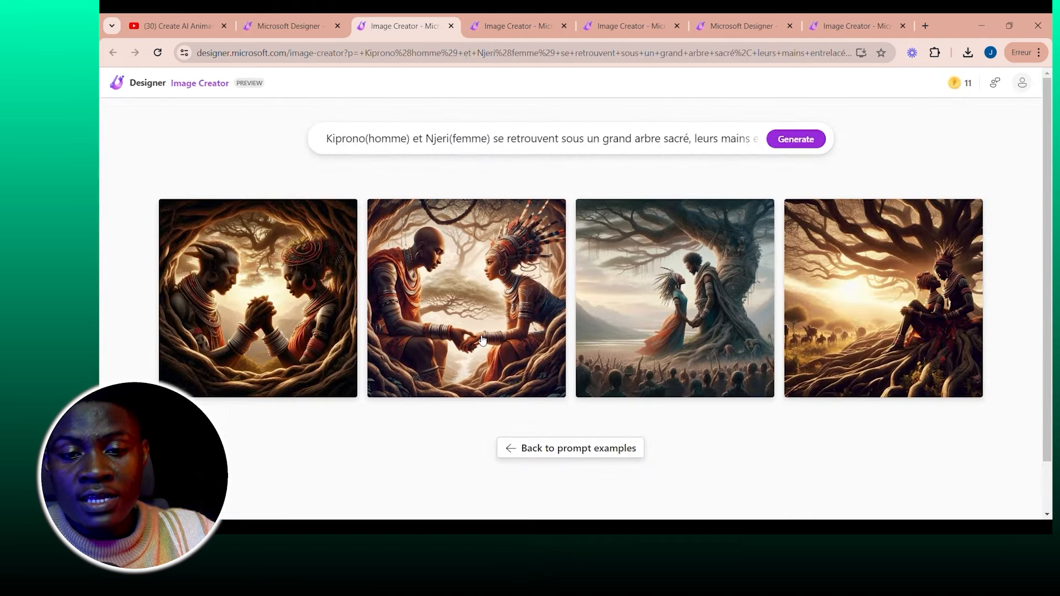
Enlarge the second generated image, with the couple holding hands among the roots, and download it.
click(439, 330)
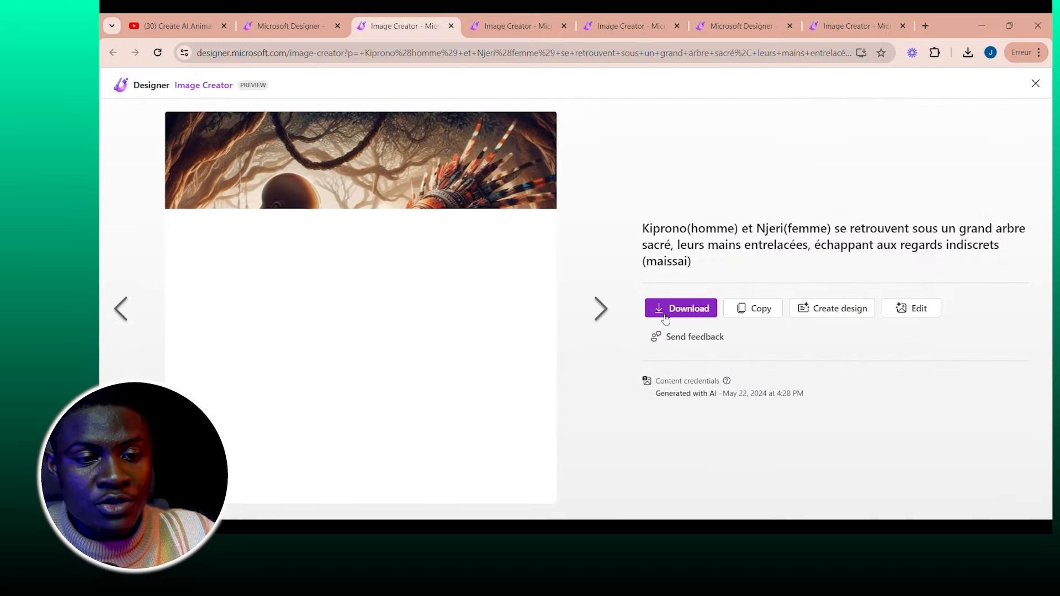
click(669, 316)
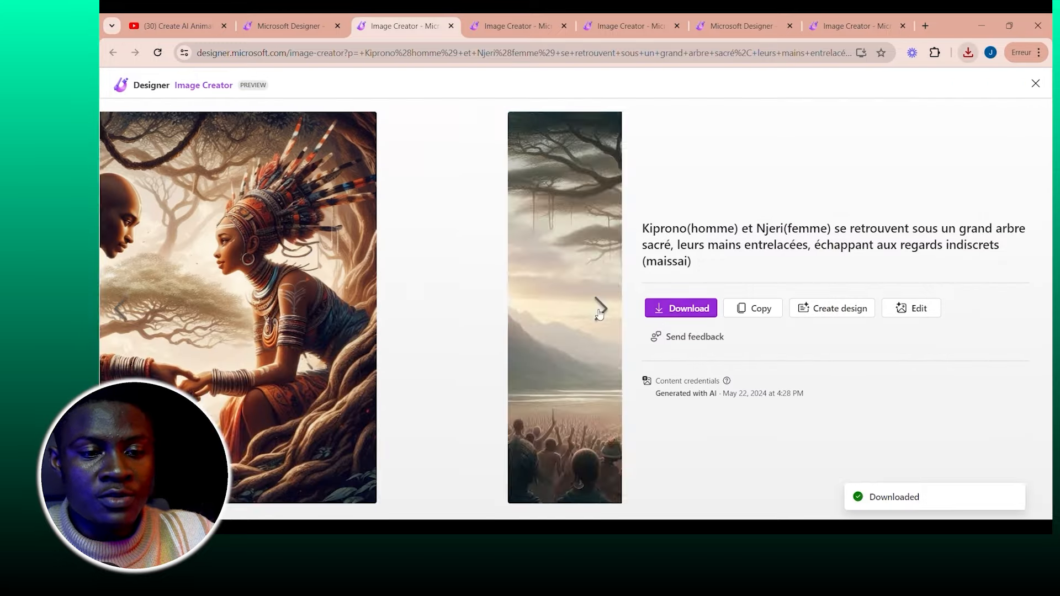
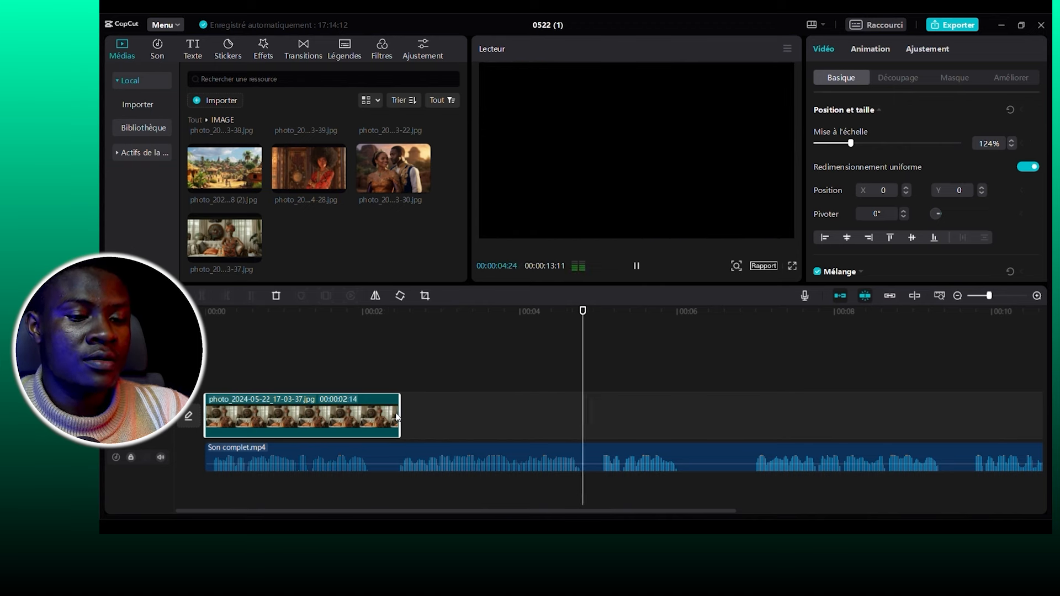
In CapCut, place the enthroned king photo directly after the first clip, trimmed to 3:15 to match the voice-over, and play it back.
key(space)
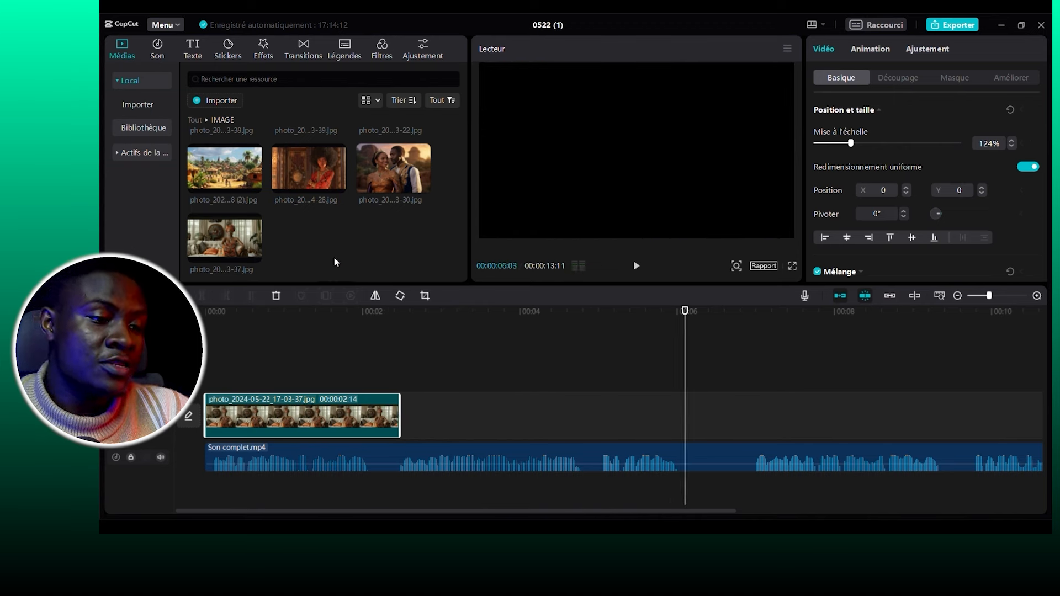
scroll(296, 211, up, 2)
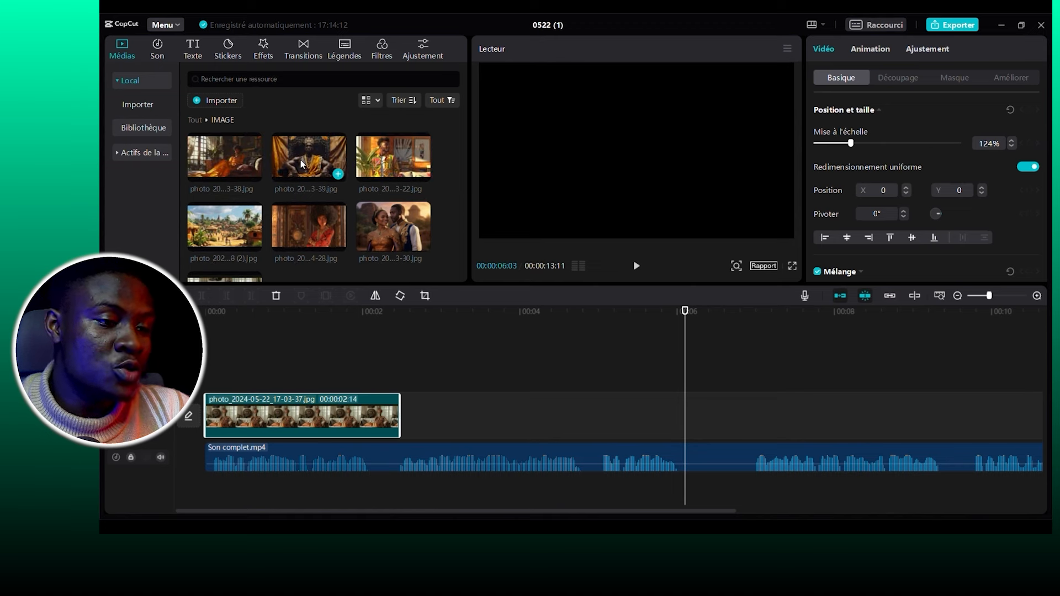
drag(301, 160, 397, 415)
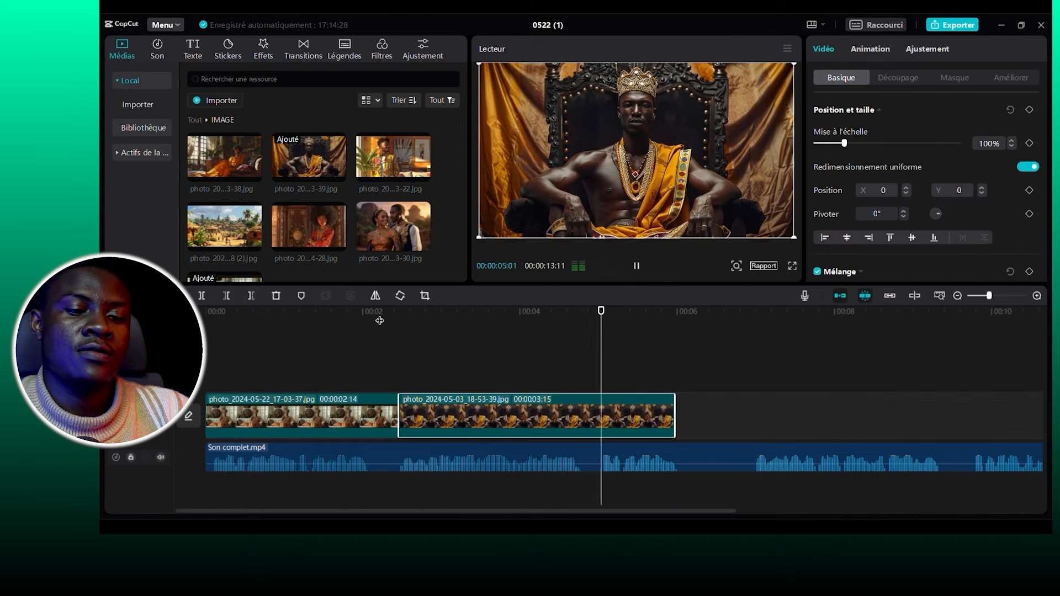
key(space)
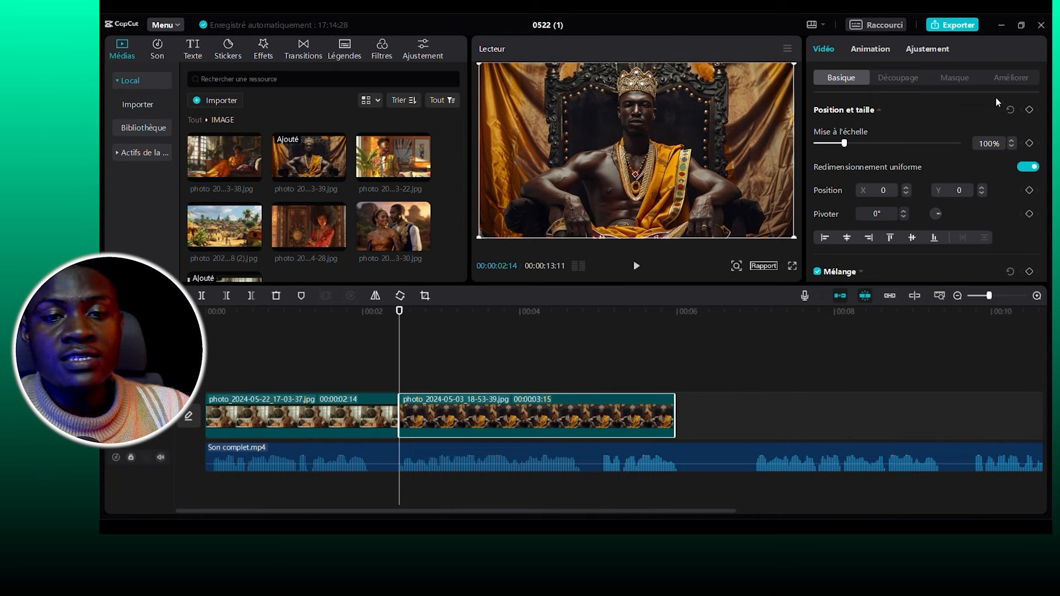
Animate a zoom on the king photo: keyframe its start, set 133% scale and Y position -144 near its end, and preview it.
click(1029, 109)
click(654, 314)
drag(846, 144, 855, 145)
drag(689, 149, 690, 163)
key(Up)
key(space)
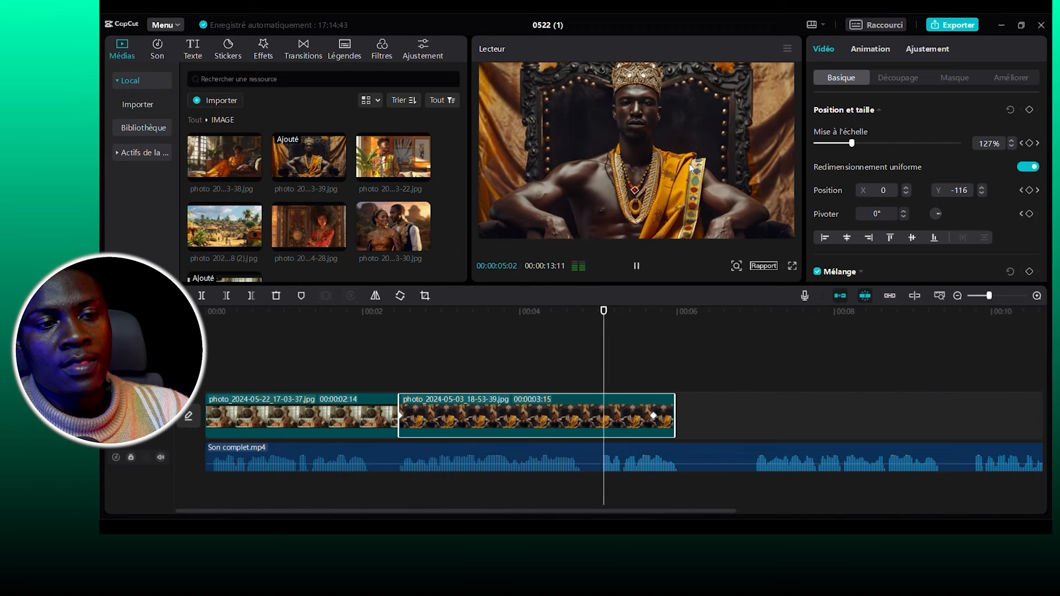
key(space)
Cut the silent stretch between about 6 and 7 seconds out of the voice-over and close the gap.
click(703, 459)
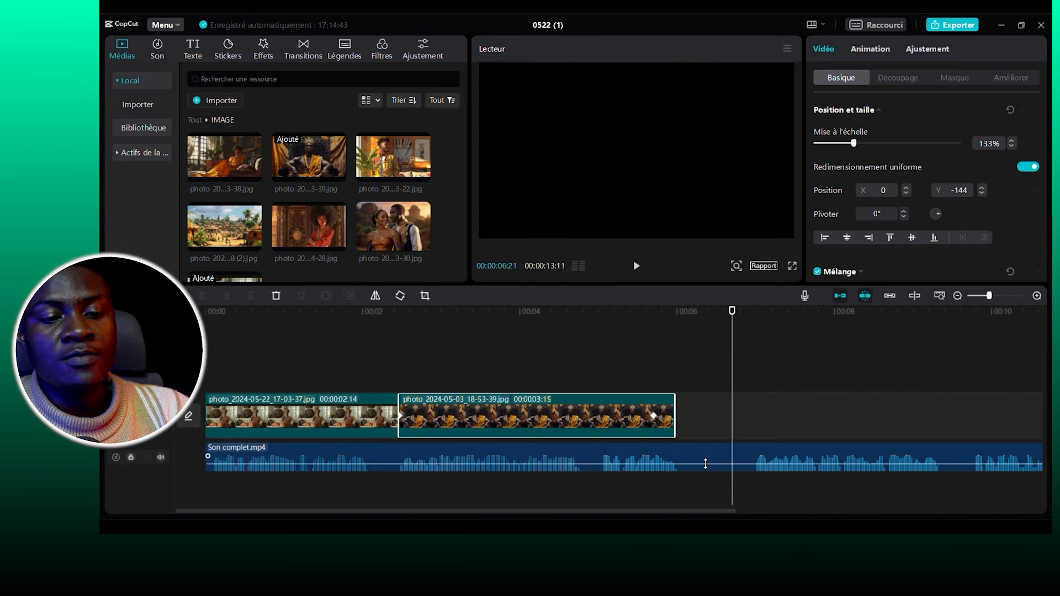
click(681, 310)
key(ctrl+b)
click(754, 314)
key(q)
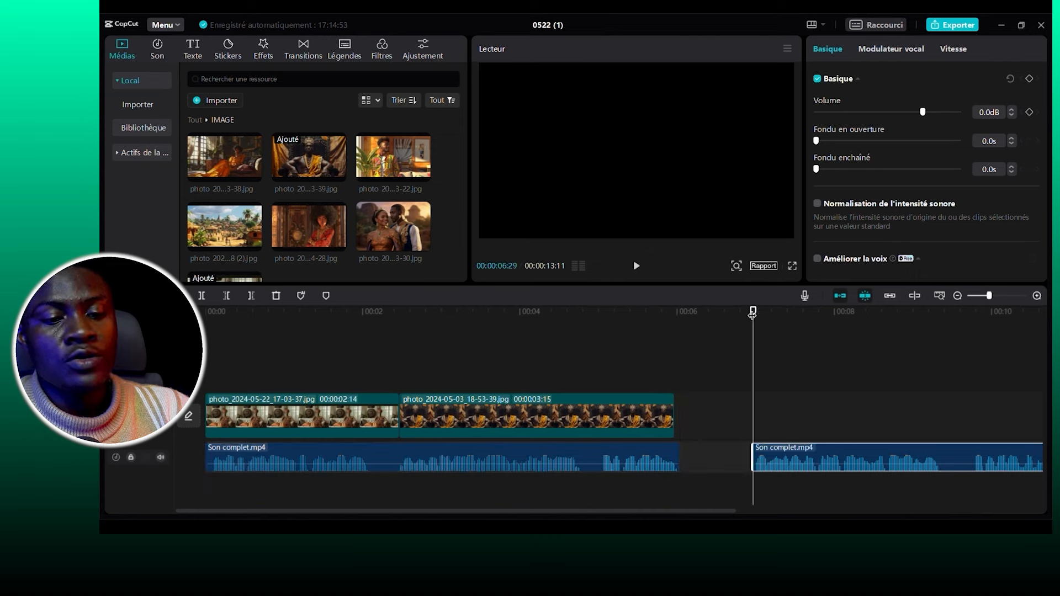
drag(793, 462, 720, 464)
Place the royal couple photo after the king photo, trim it to 2:16 to match the voice-over phrase, and play it back.
click(621, 316)
key(space)
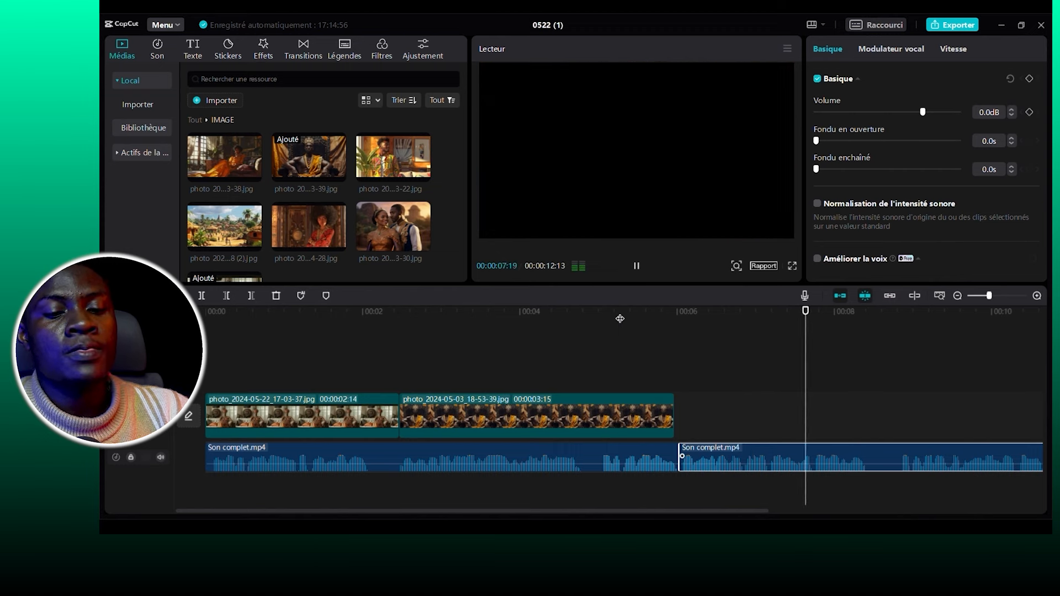
key(space)
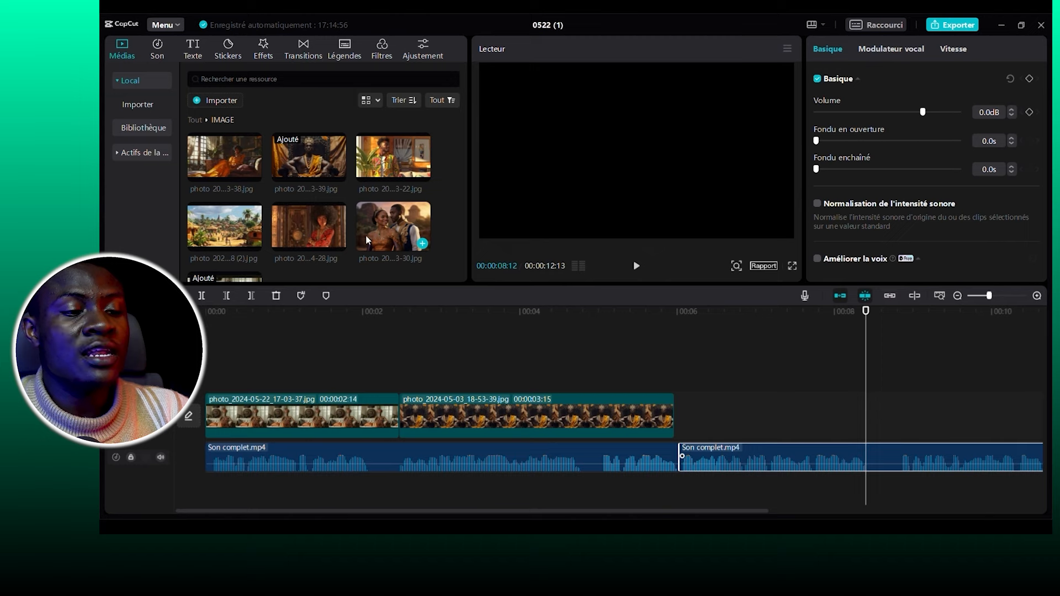
drag(366, 234, 681, 415)
drag(702, 310, 873, 349)
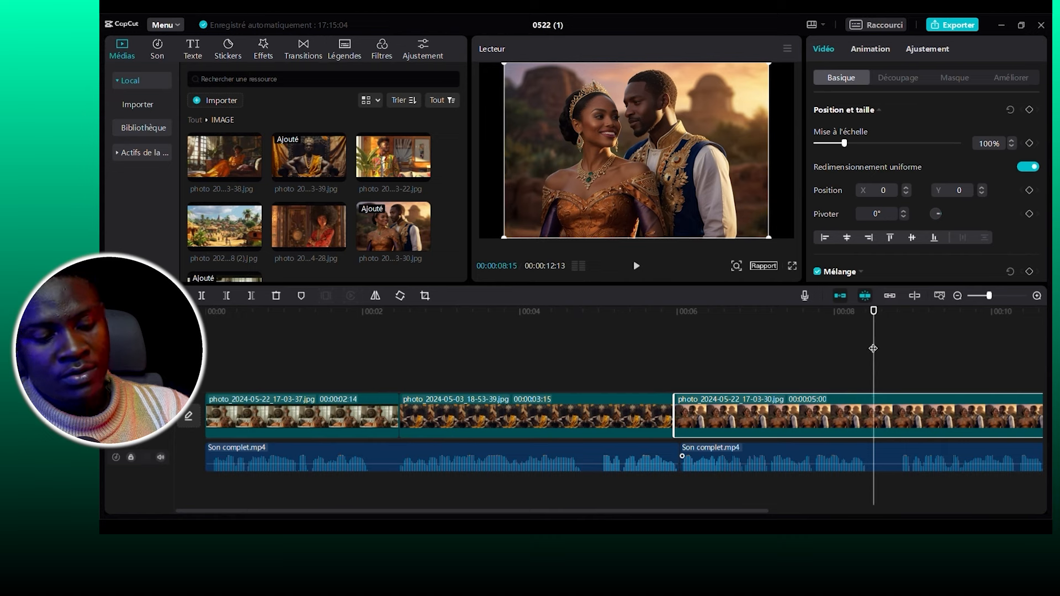
key(w)
key(Up)
key(space)
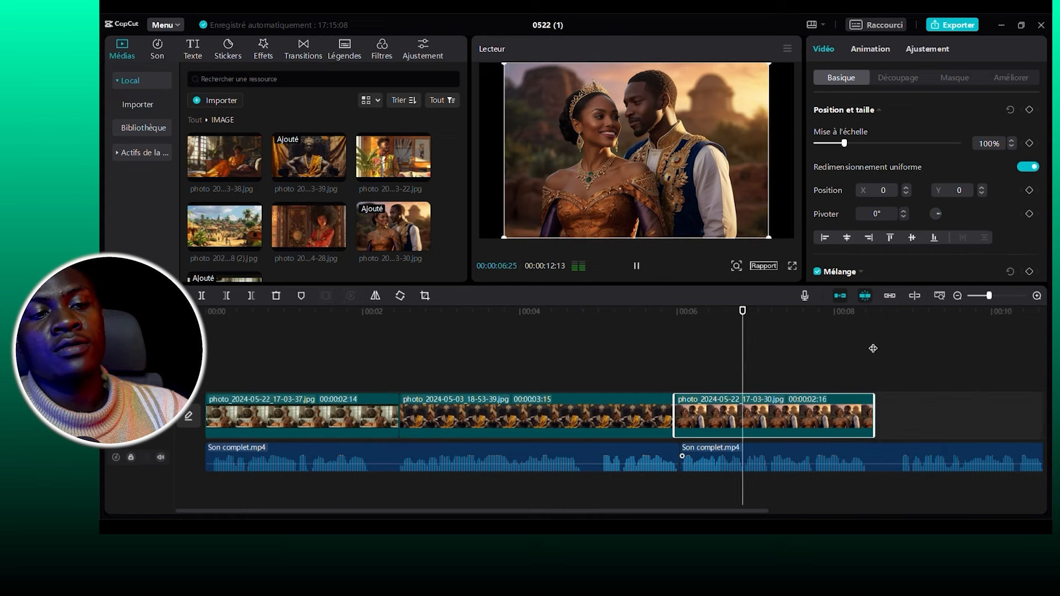
key(space)
Enlarge the couple photo to 119% to fill the frame and shift it down to Y position -76.
key(Up)
drag(769, 236, 804, 267)
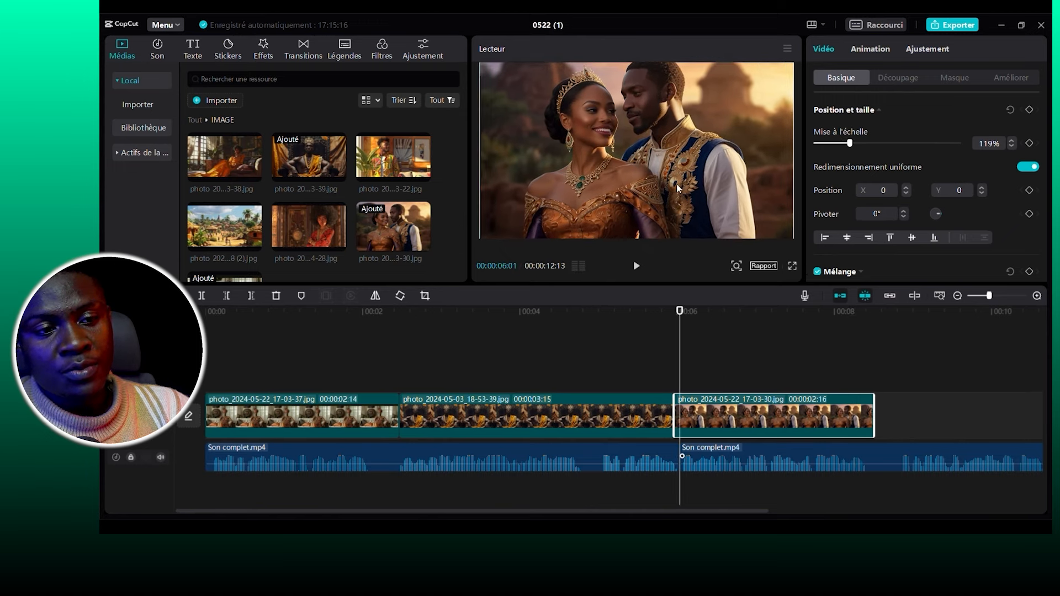
drag(678, 188, 675, 200)
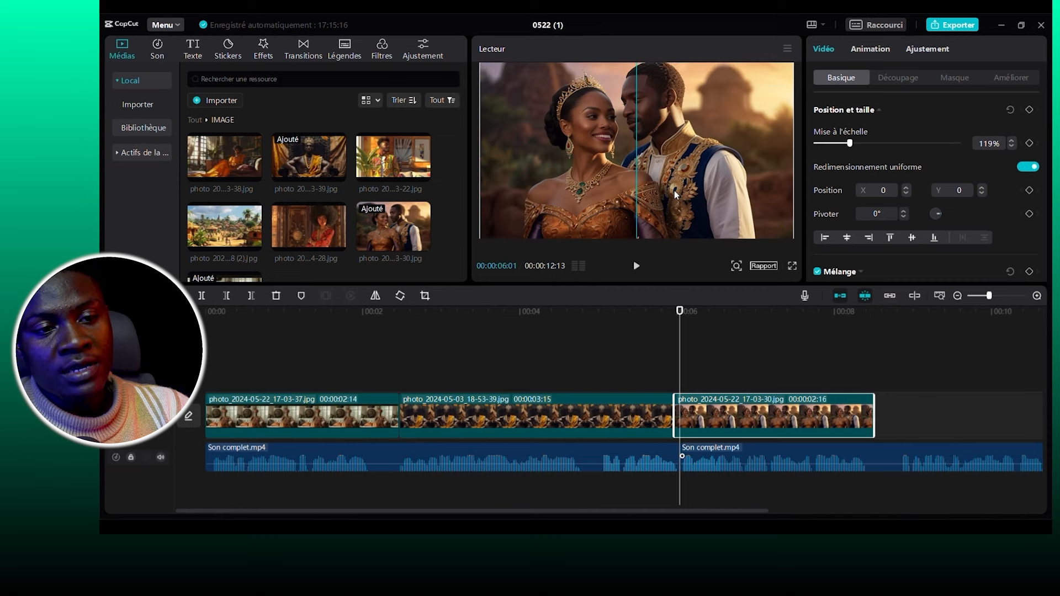
Animate a zoom on the couple photo: keyframe position and size at its start, set 147% scale near its end, and play it.
click(1030, 111)
click(861, 313)
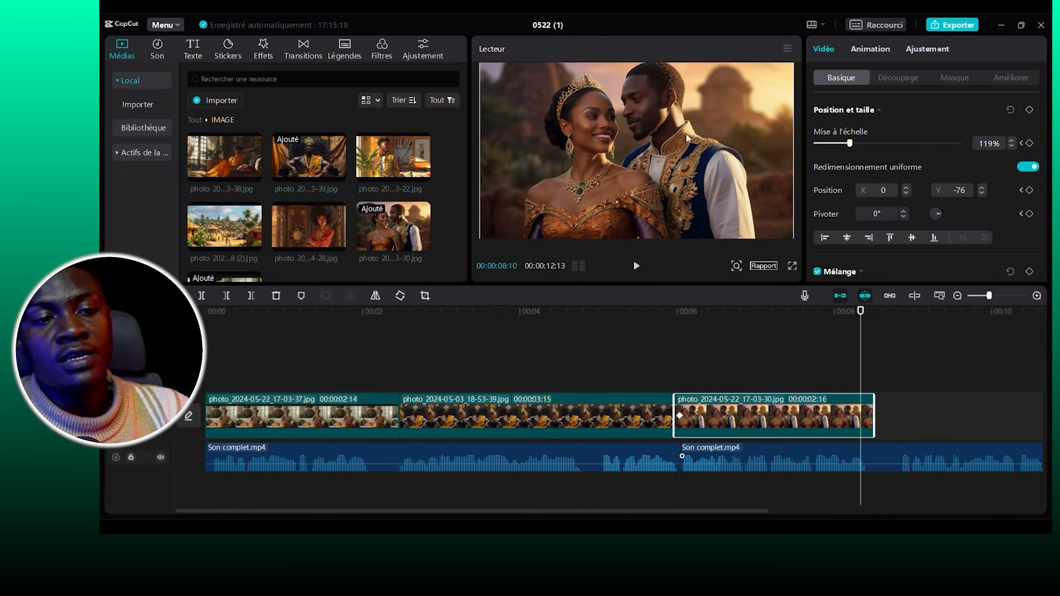
drag(850, 144, 858, 144)
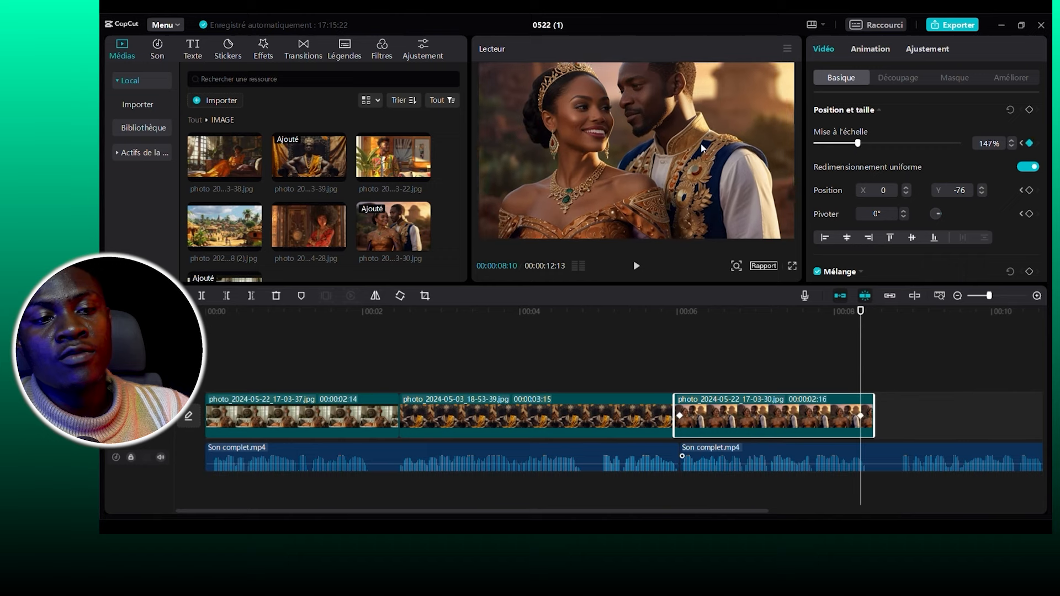
key(space)
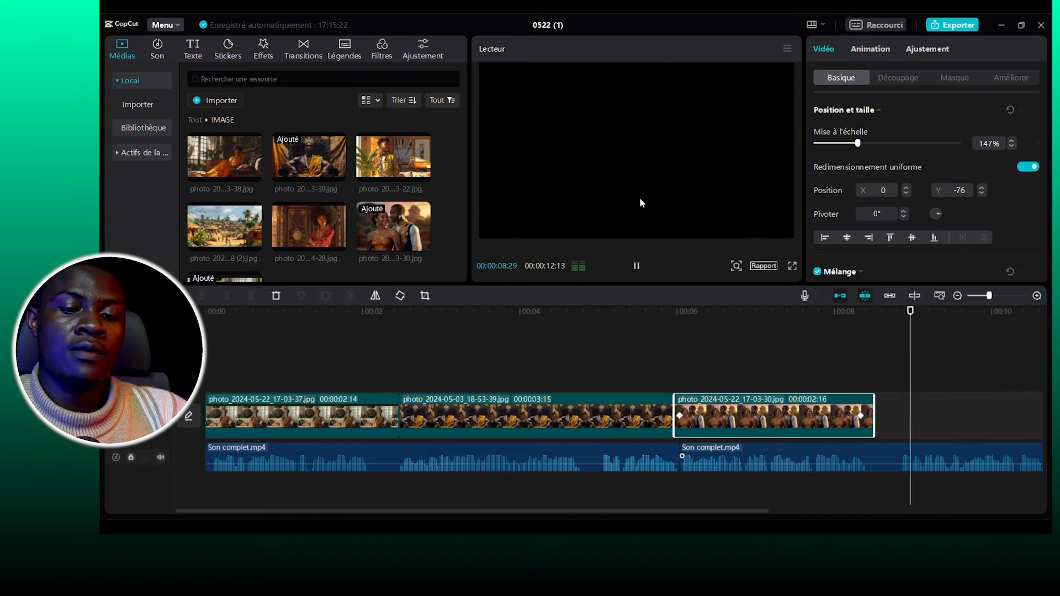
Place the village photo after the couple photo and trim it to 3:28 so it ends with the voice-over.
key(space)
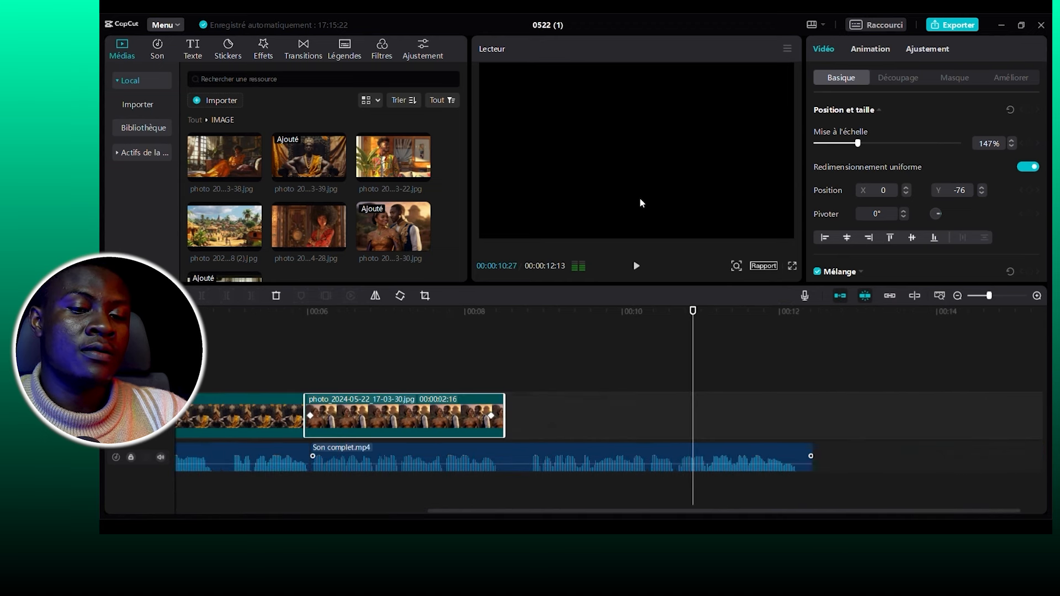
key(space)
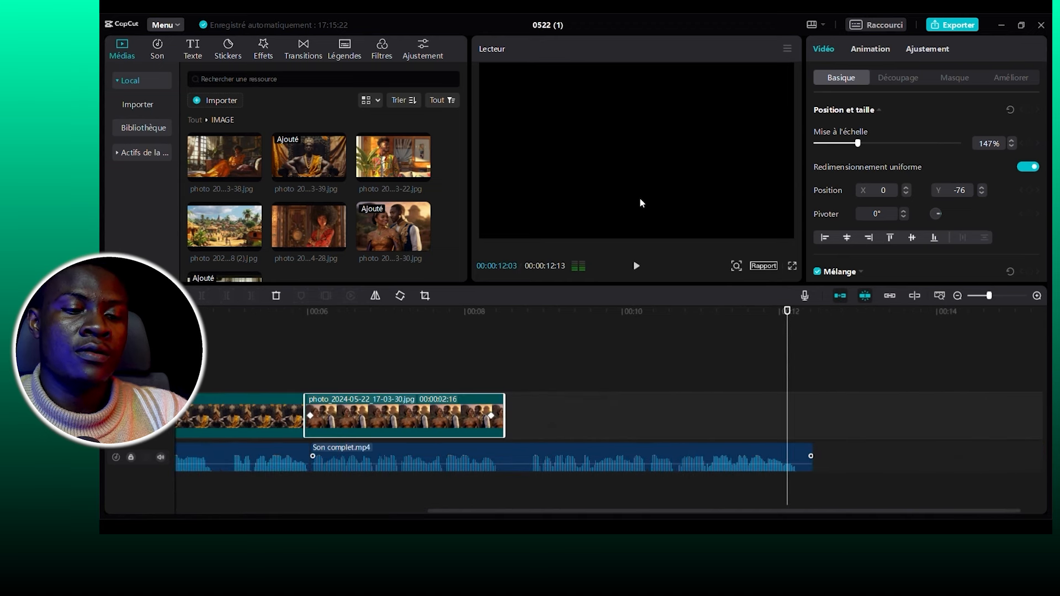
drag(218, 230, 528, 420)
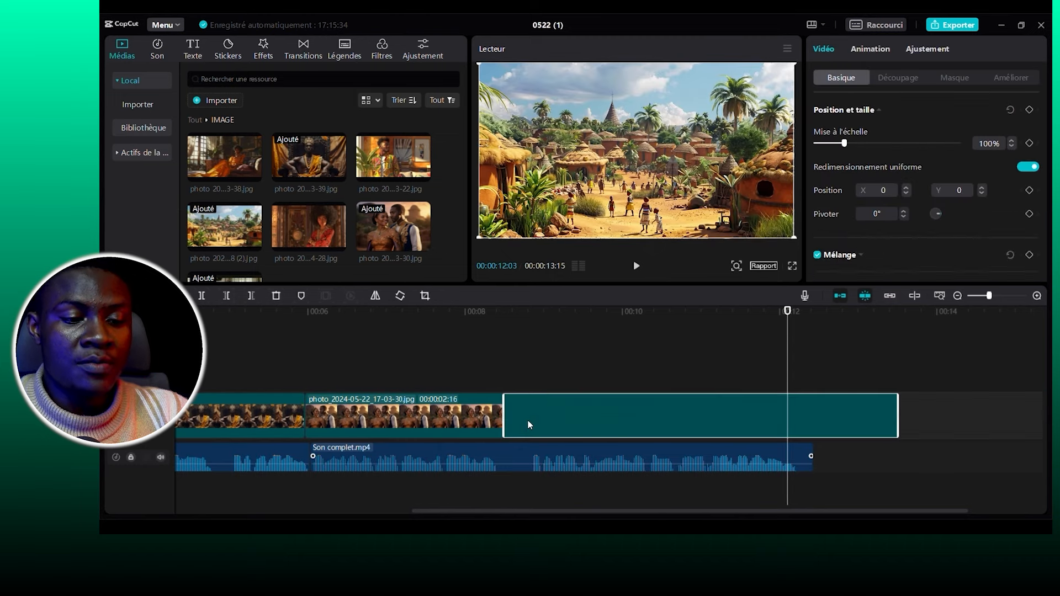
drag(898, 419, 809, 425)
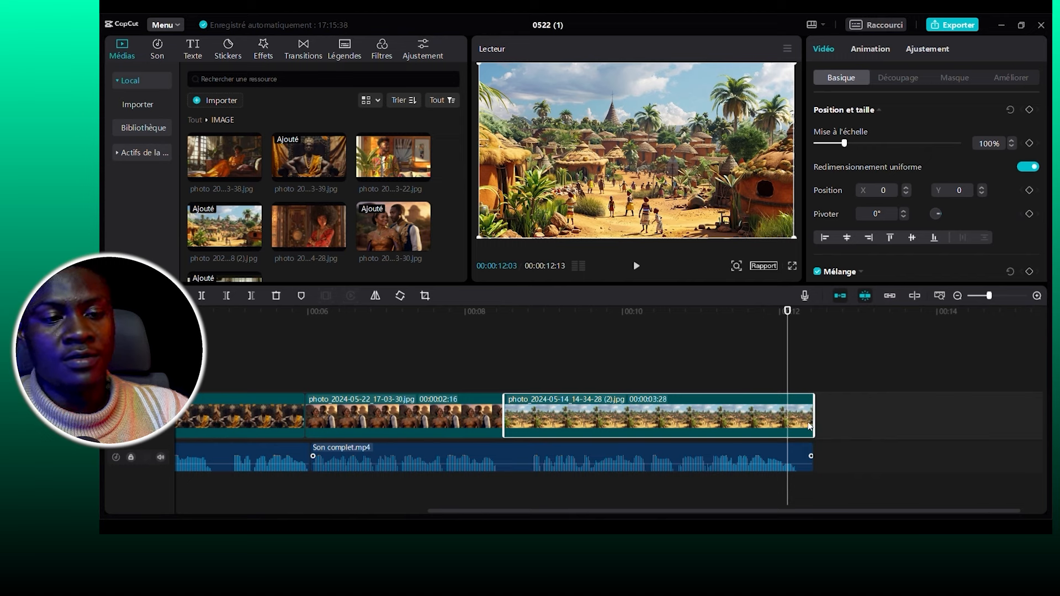
Animate a zoom on the village photo with a position and size keyframe at its start and 161% scale near its end.
key(Up)
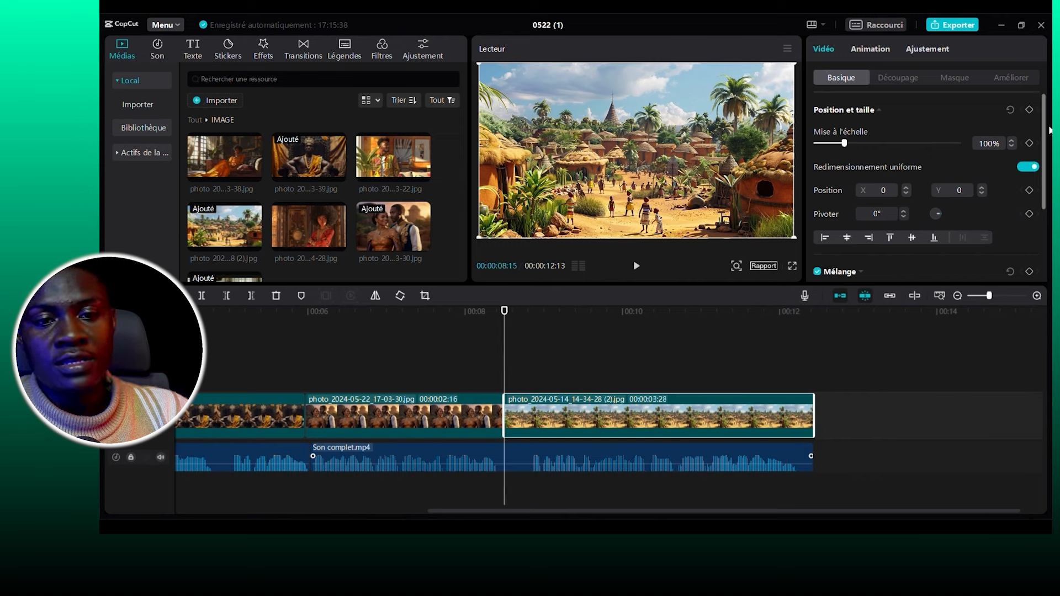
click(1029, 110)
click(800, 313)
drag(845, 145, 862, 152)
Animate a zoom on the first clip, the woman on the sofa, with a keyframe at its start and 136% scale near its end.
scroll(486, 442, left, 5)
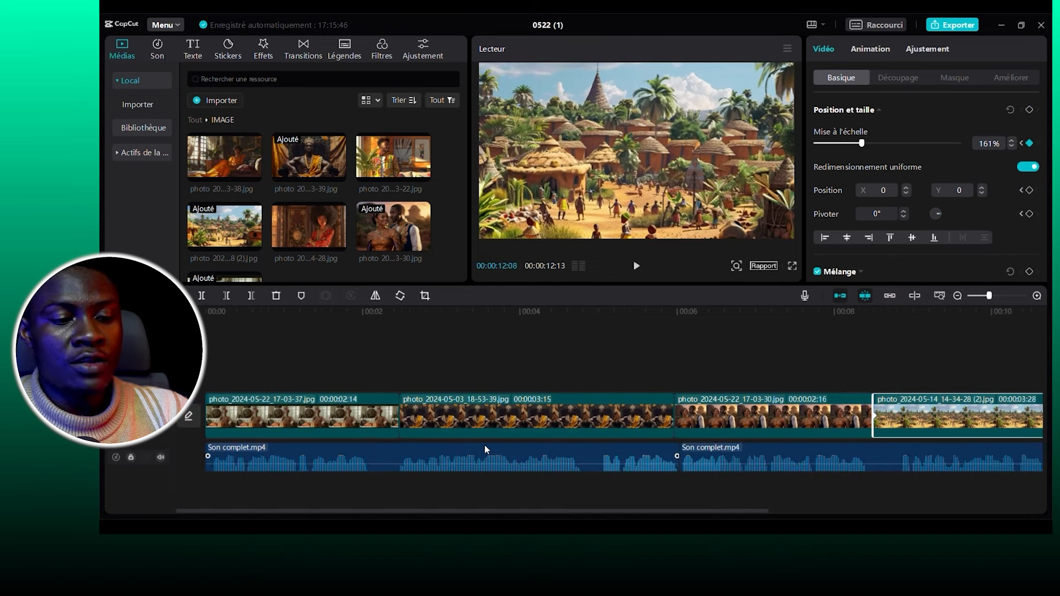
key(Up)
key(Up)
key(Up)
key(Up)
click(269, 424)
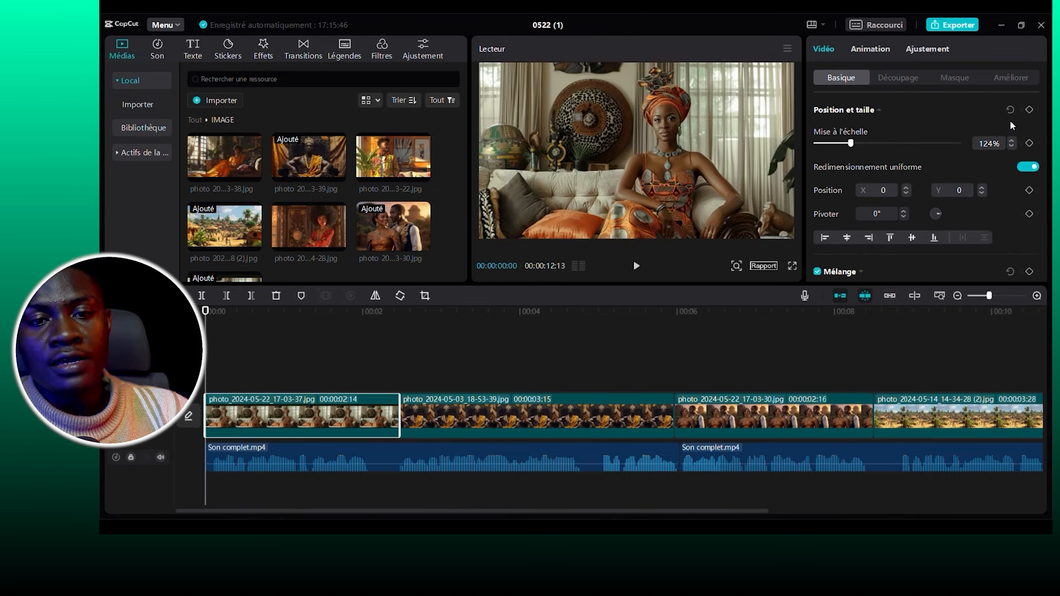
click(1029, 110)
click(386, 312)
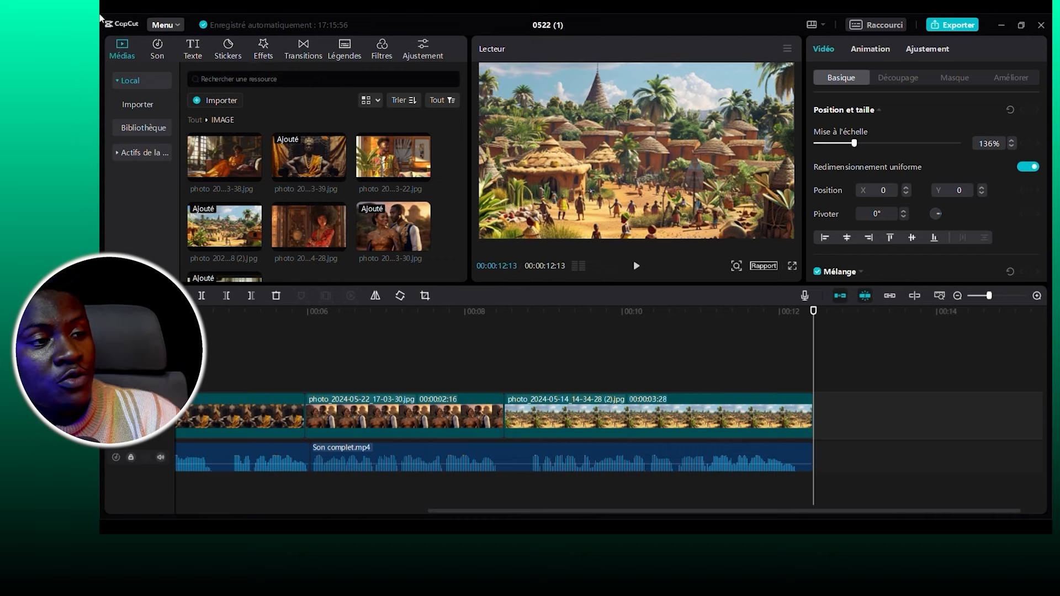
Browse the built-in music library for a background track.
click(152, 56)
scroll(275, 191, down, 5)
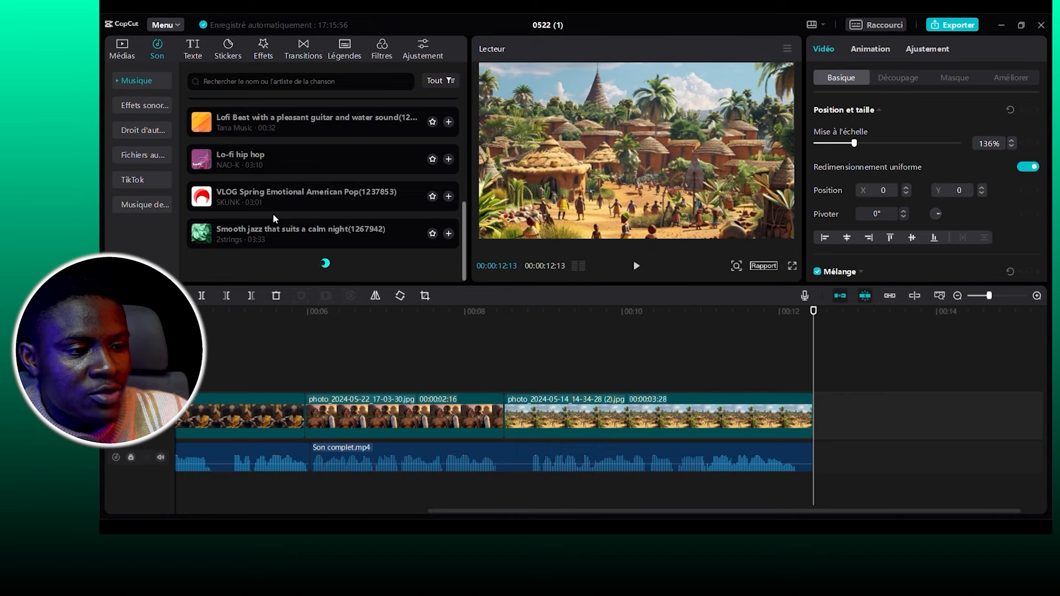
scroll(273, 214, down, 3)
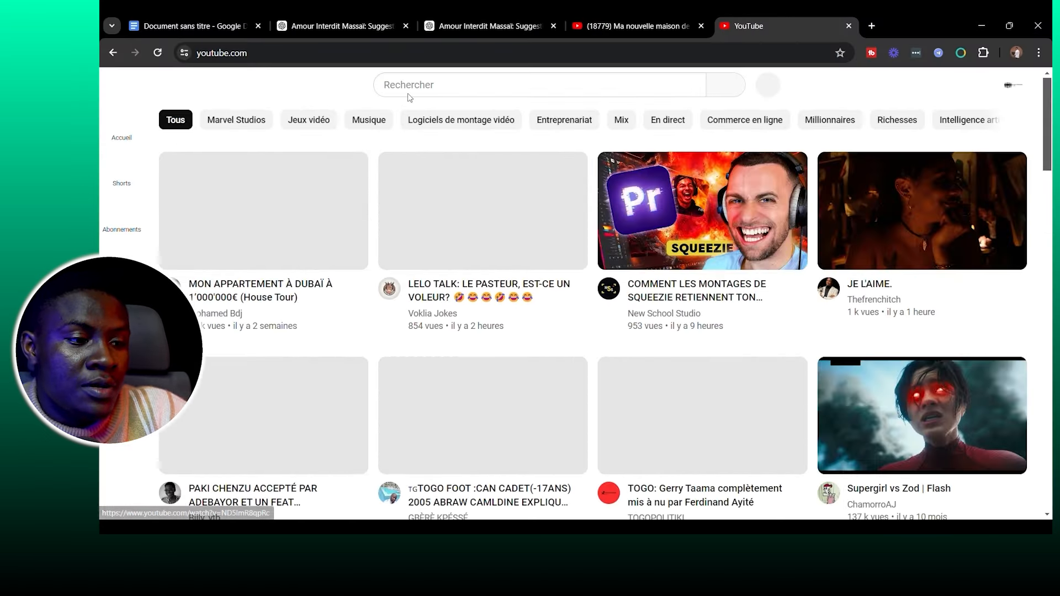
Search YouTube for royalty-free African music, starting the query with "musique africaine li".
click(409, 86)
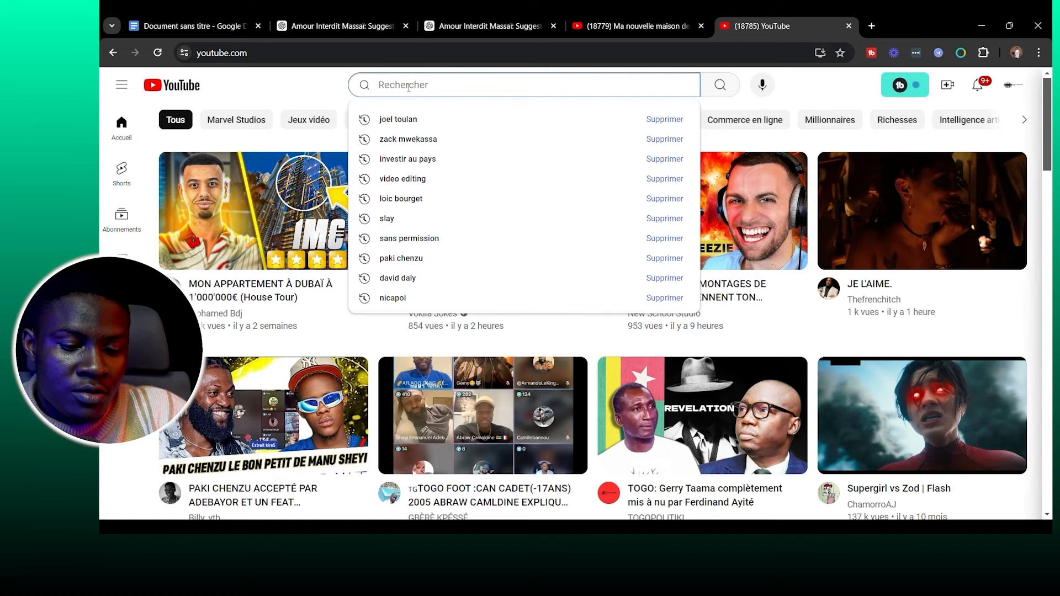
text(musique africaine li)
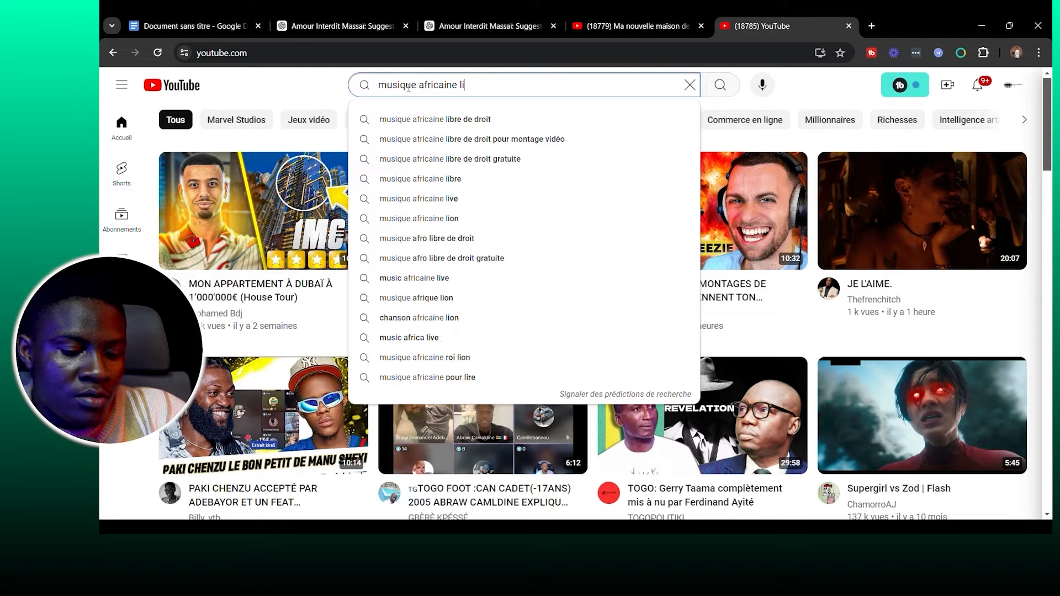
scroll(468, 287, down, 6)
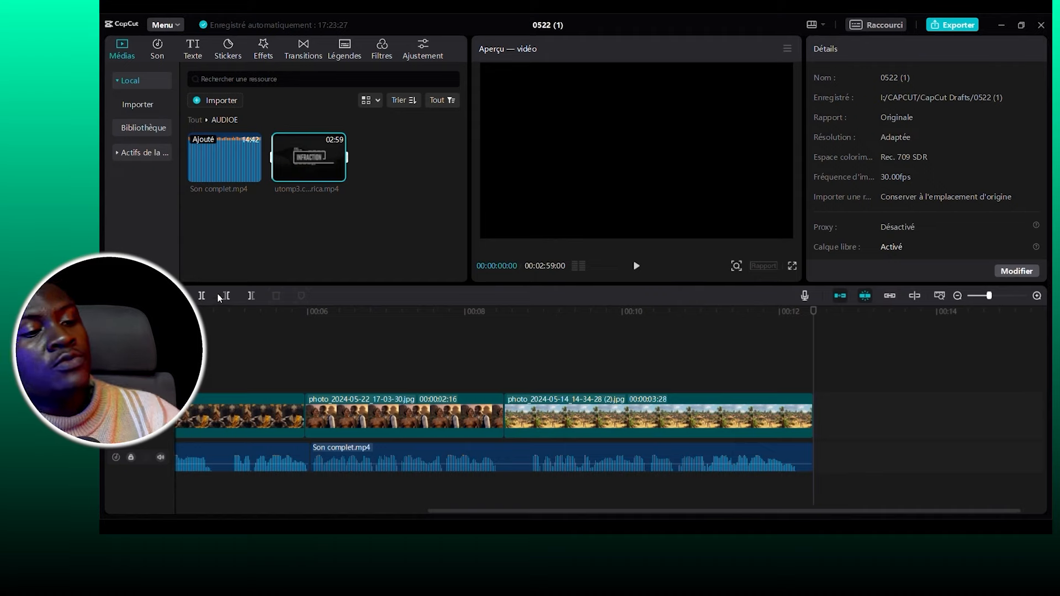
Place the African Ethnic Cinematic Music video on a track above the photos, starting at the beginning of the timeline.
mouse_move(296, 164)
drag(296, 163, 195, 375)
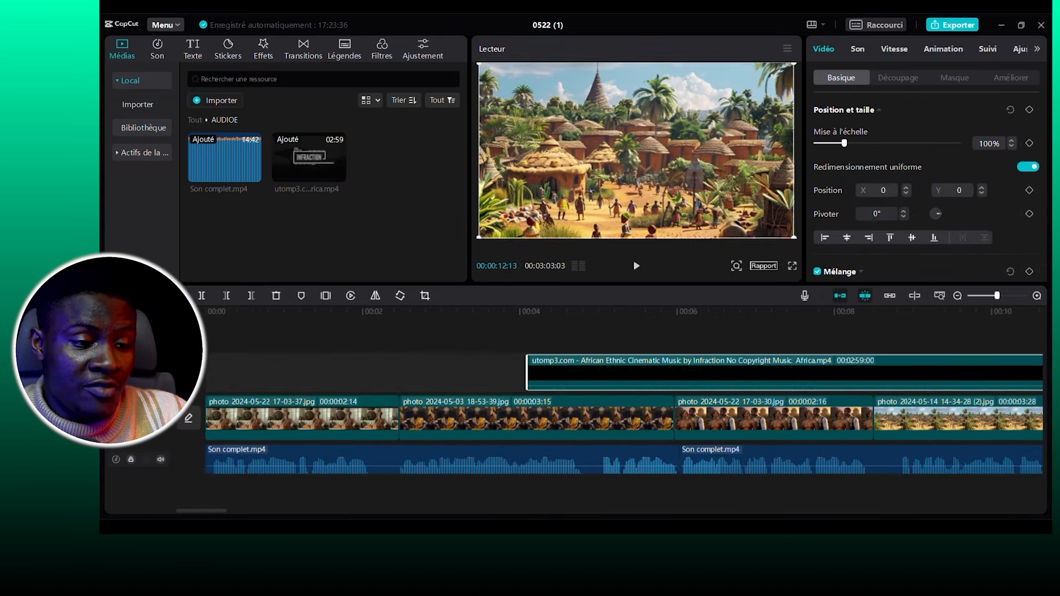
drag(722, 366, 402, 372)
Extract the audio from the African music video and delete its video clip from the timeline.
right_click(402, 372)
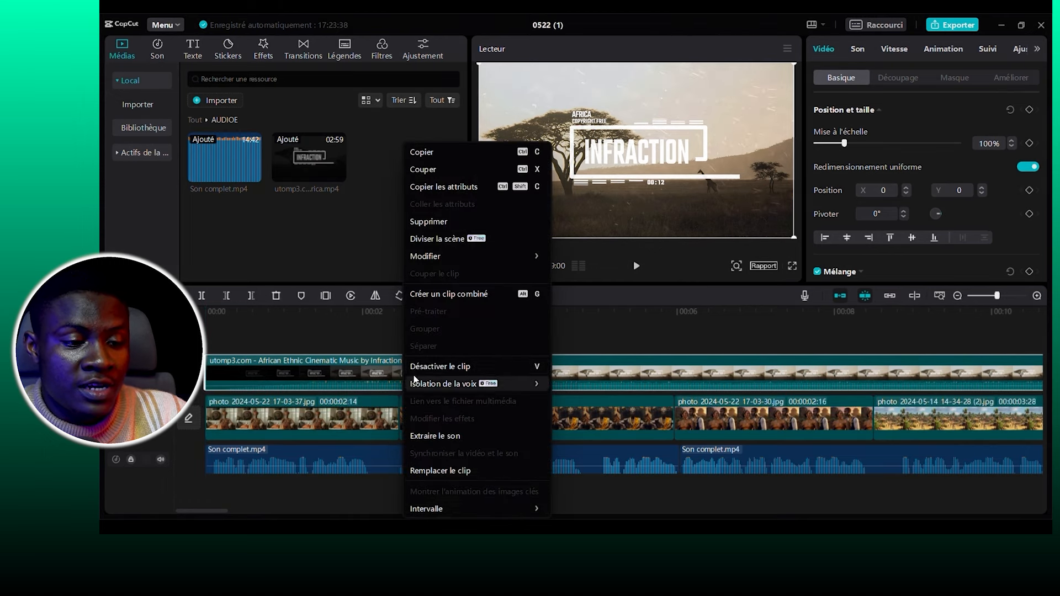
click(433, 436)
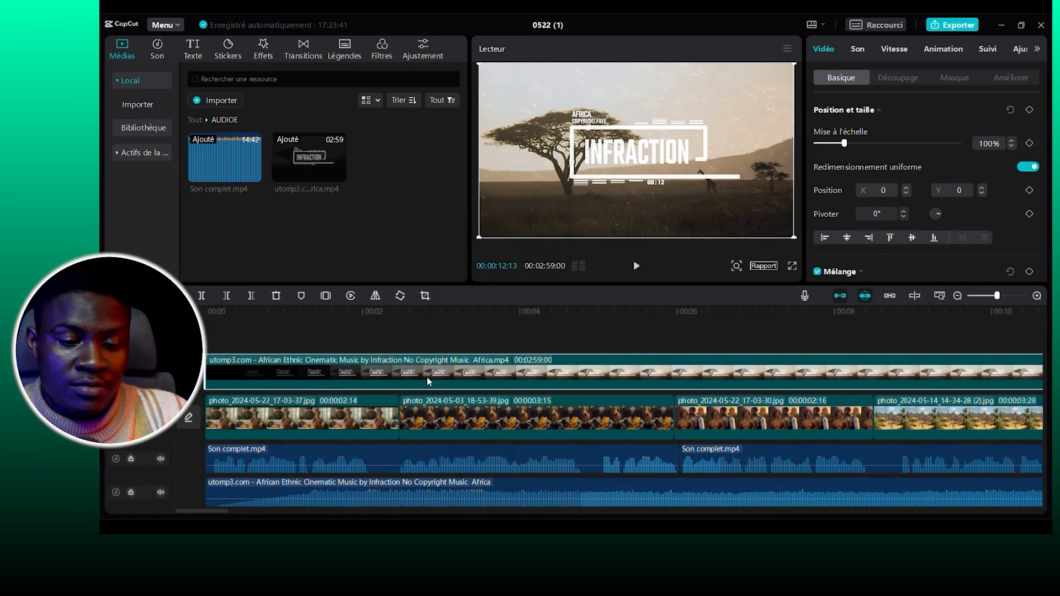
key(Delete)
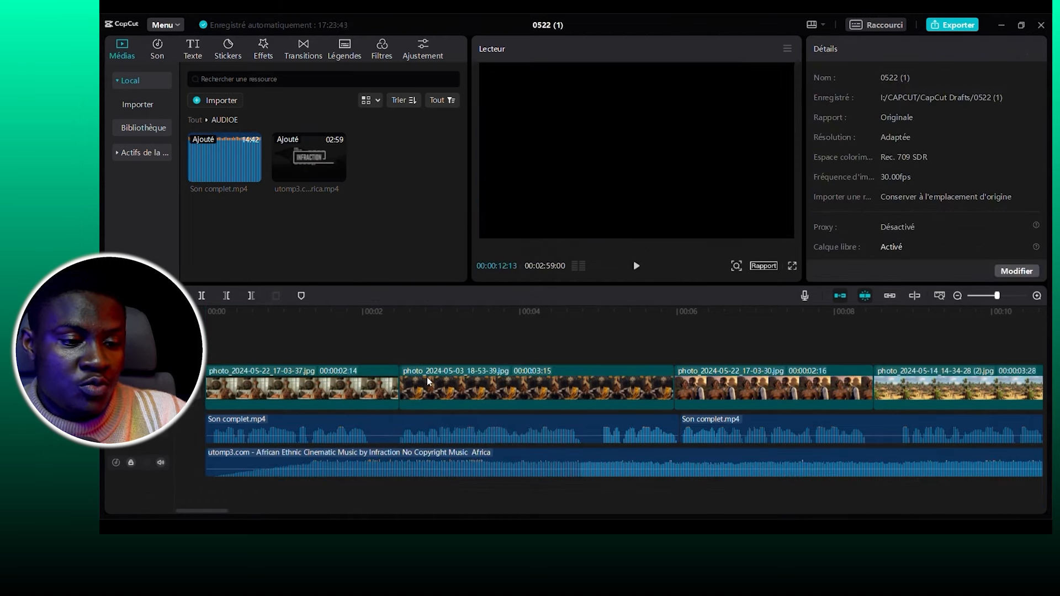
Trim a short piece off the start of the music track and move the track back to the timeline start.
click(380, 460)
drag(207, 453, 230, 452)
drag(344, 461, 303, 459)
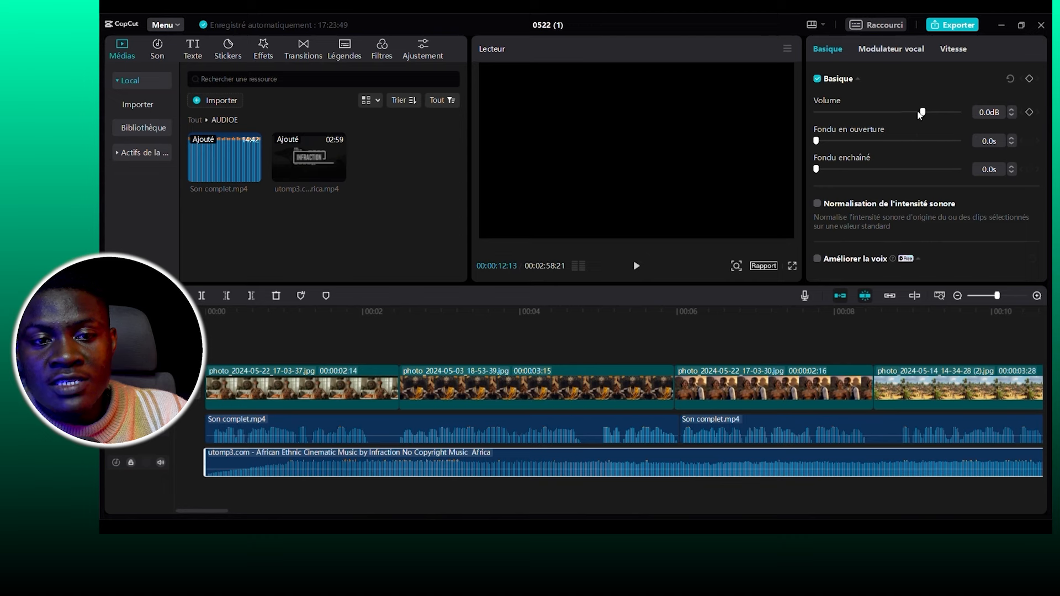
Lower the music volume to -21.0 dB and trim the music's end to match the end of the village photo.
drag(923, 113, 886, 113)
ctrl+scroll(884, 461, down, 2)
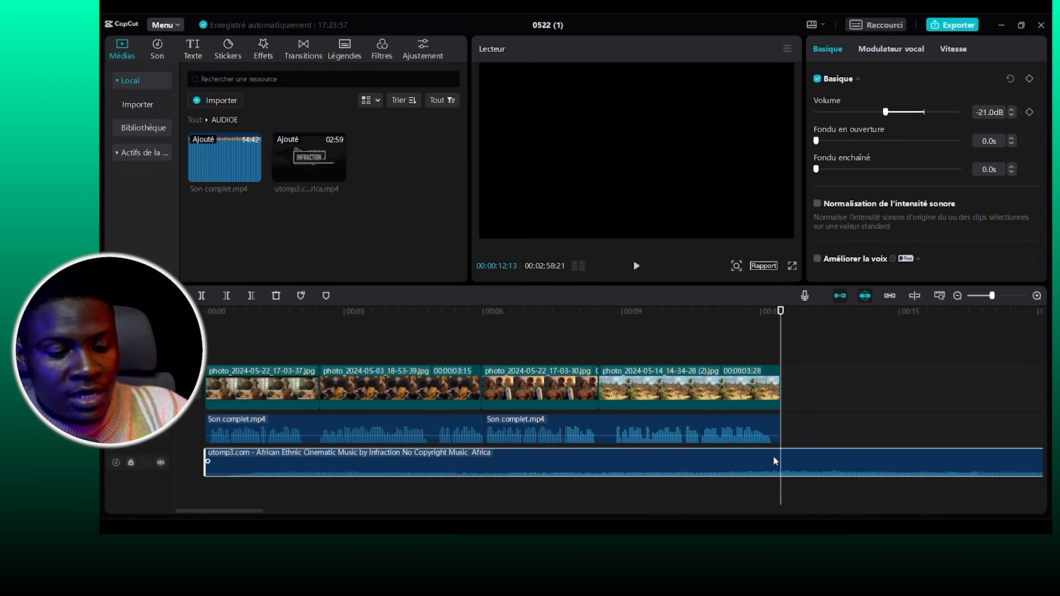
key(w)
key(Up)
key(Up)
key(Up)
key(Up)
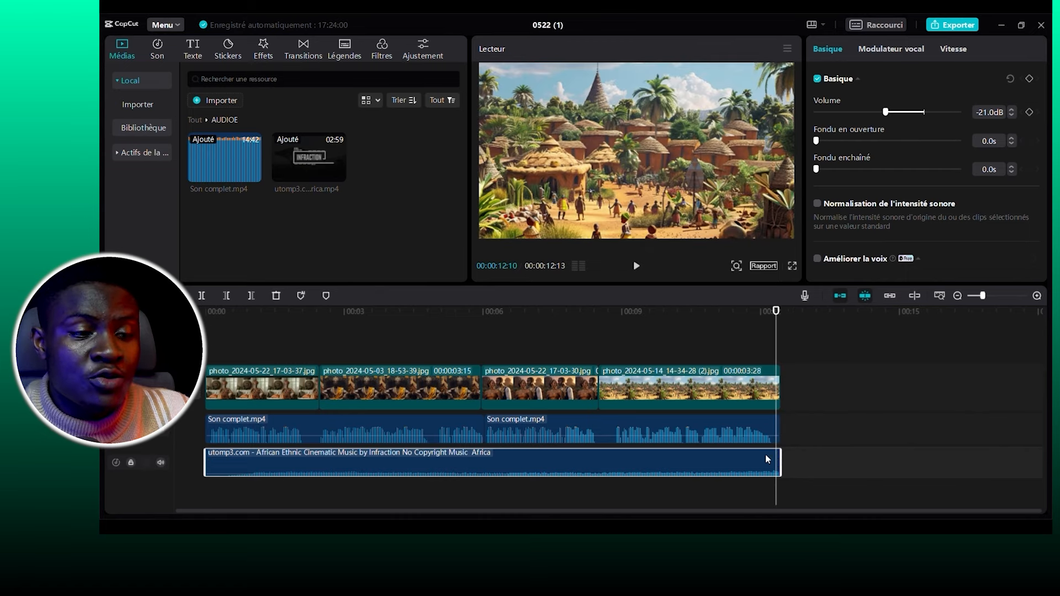
Generate automatic subtitles for the voice-over with French as the source language.
click(193, 51)
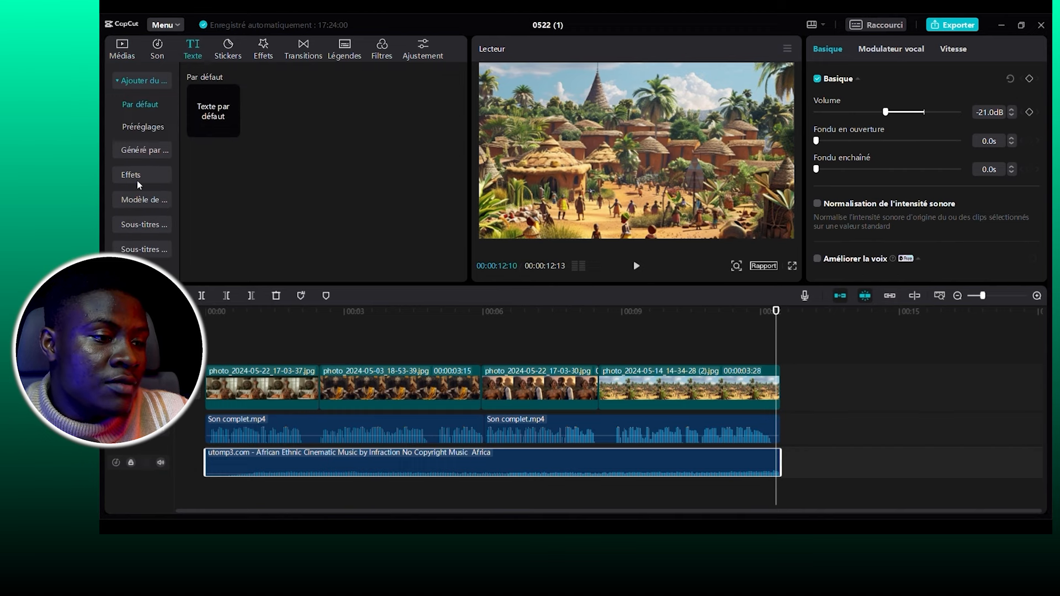
click(136, 229)
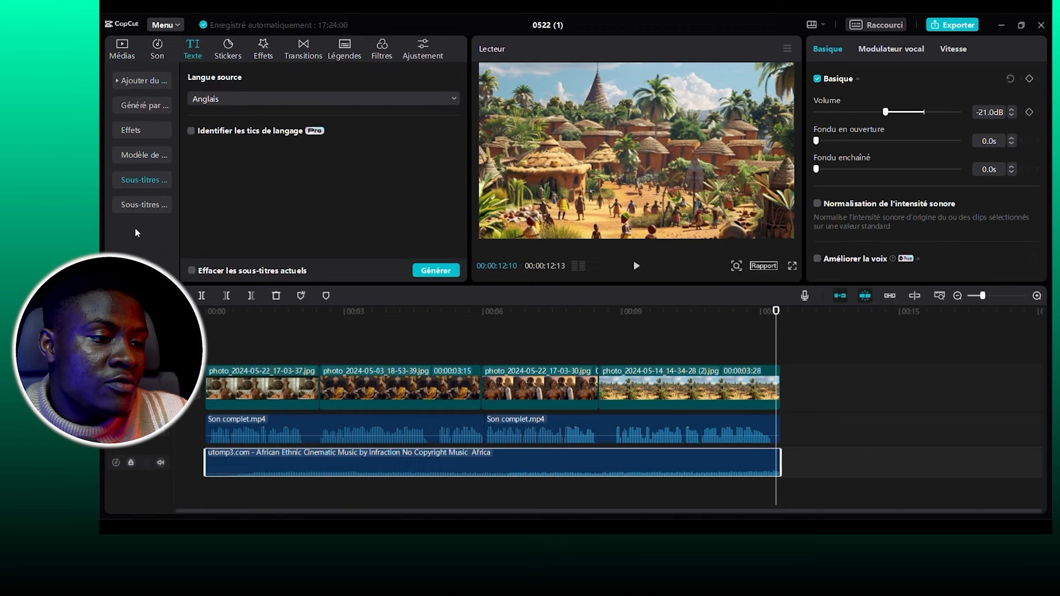
click(212, 102)
scroll(219, 194, down, 3)
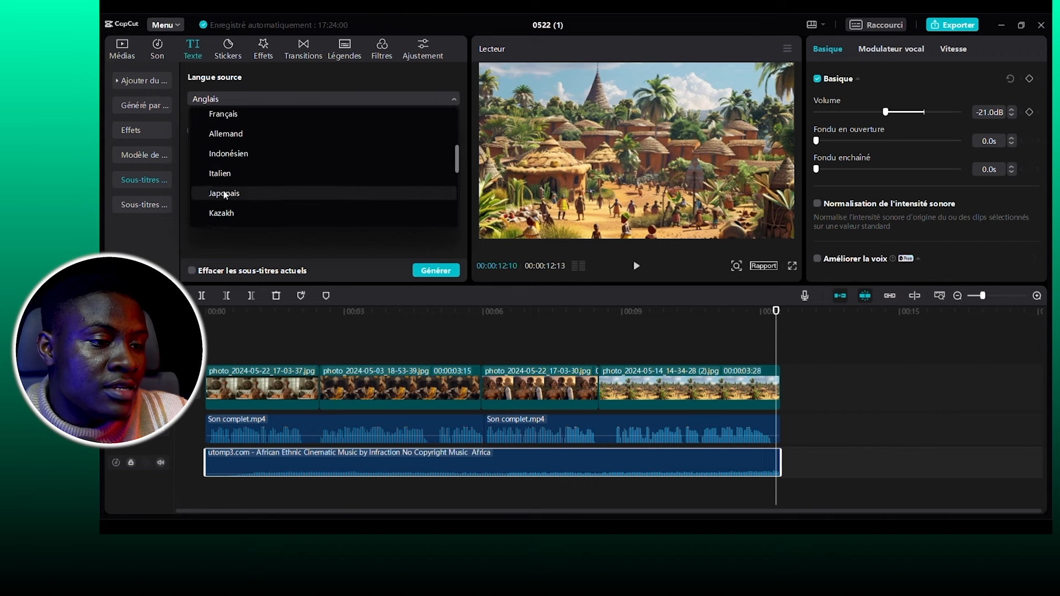
scroll(221, 207, up, 2)
click(222, 210)
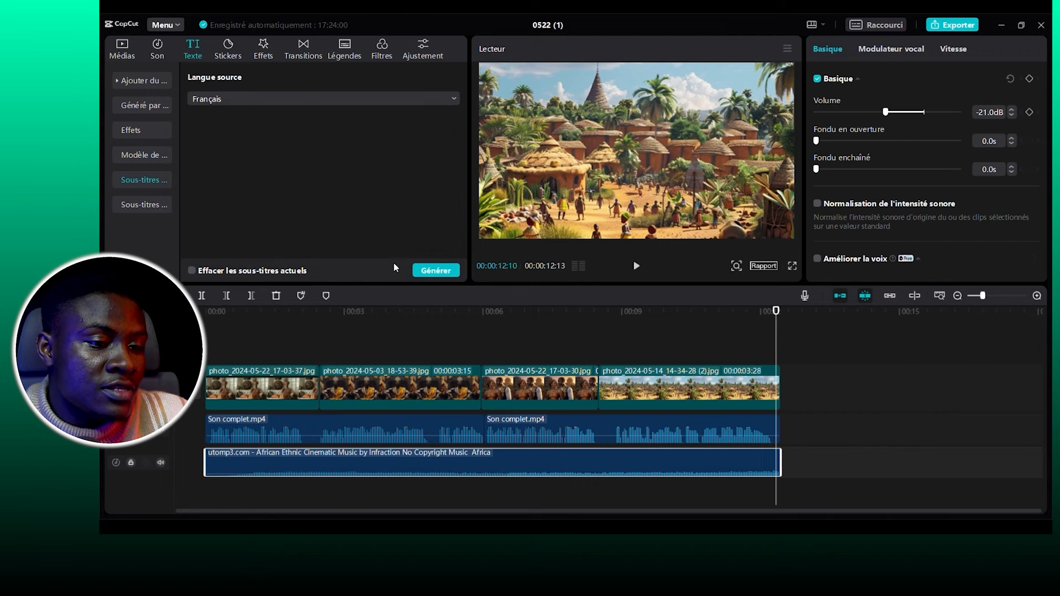
click(424, 272)
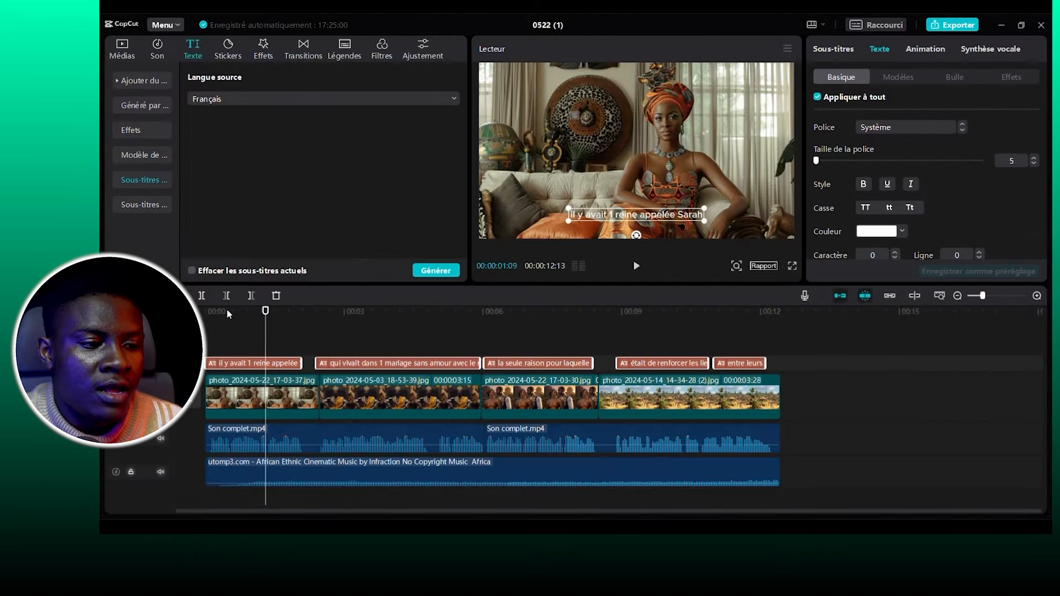
Apply the uppercase subtitle template with the purple word highlight to all subtitles and preview it on the clips.
click(226, 311)
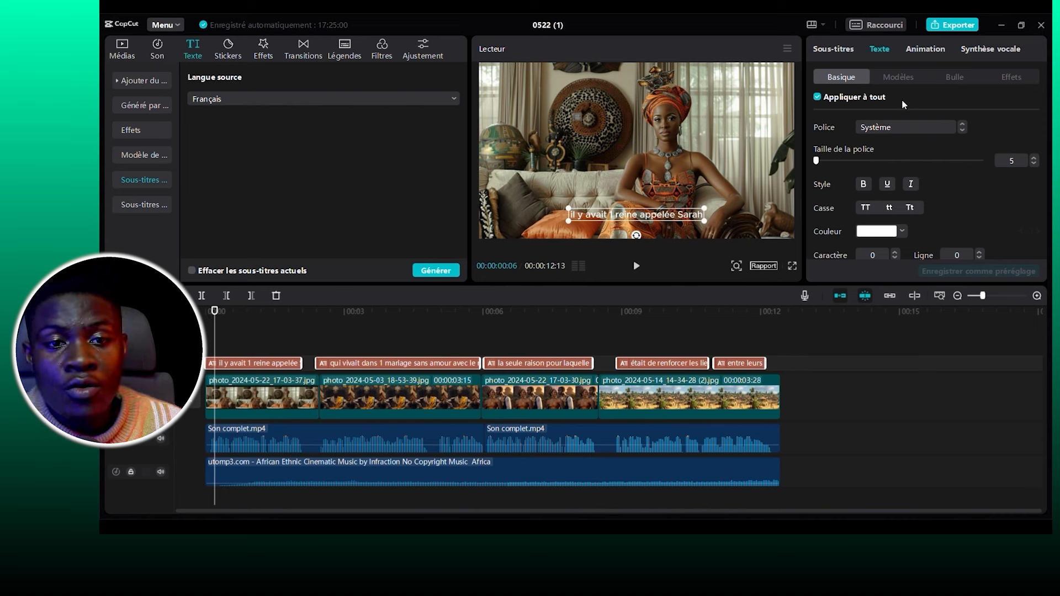
click(896, 78)
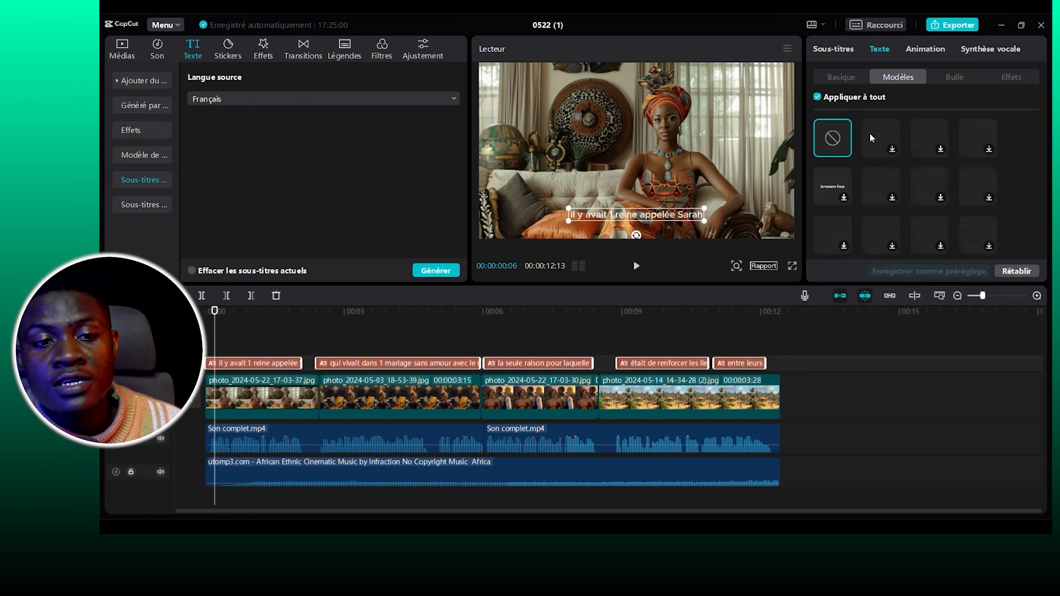
click(881, 147)
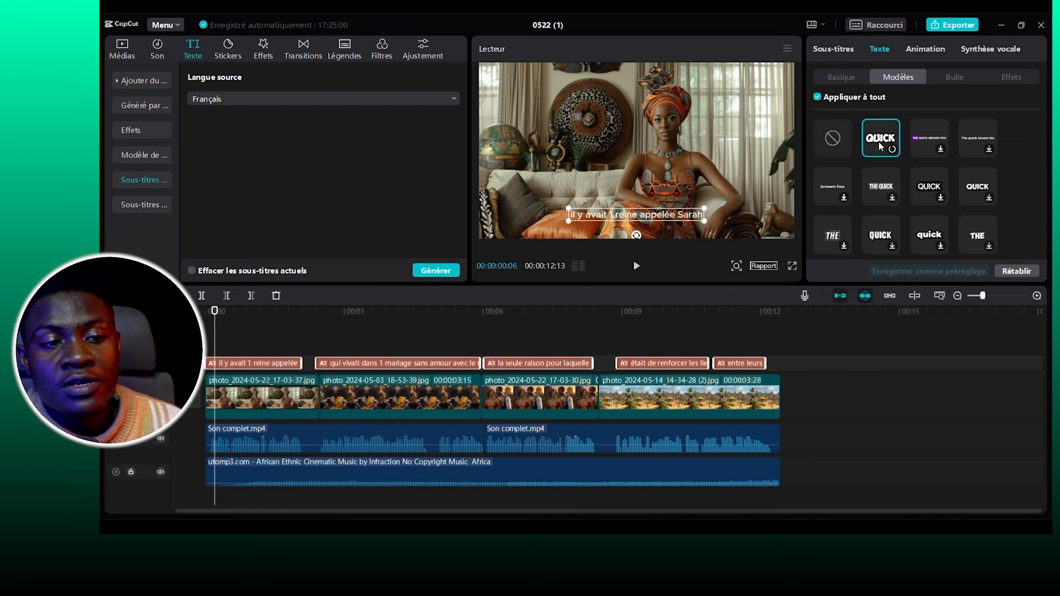
click(928, 142)
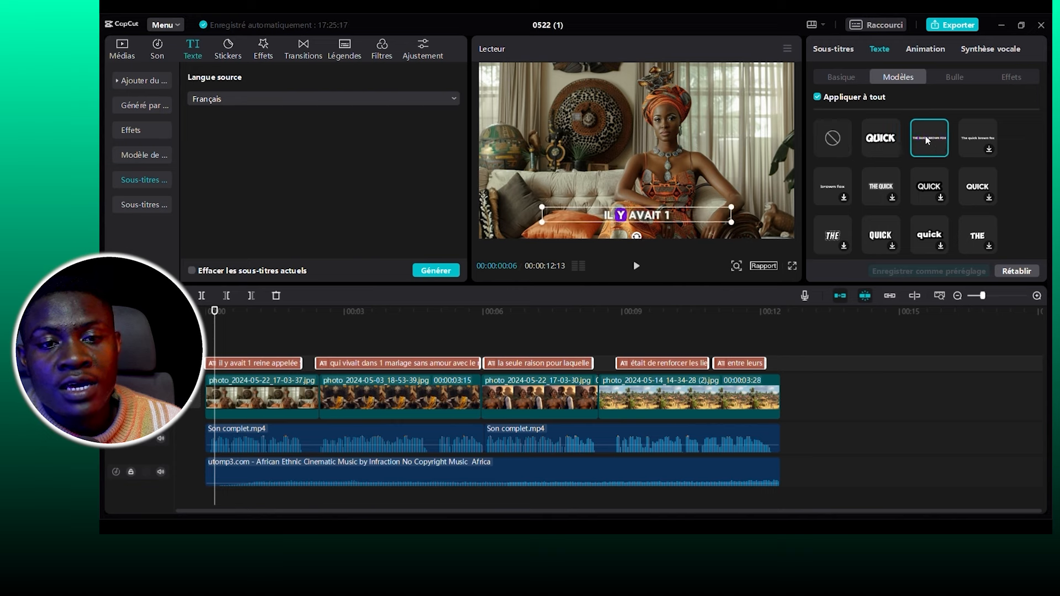
key(space)
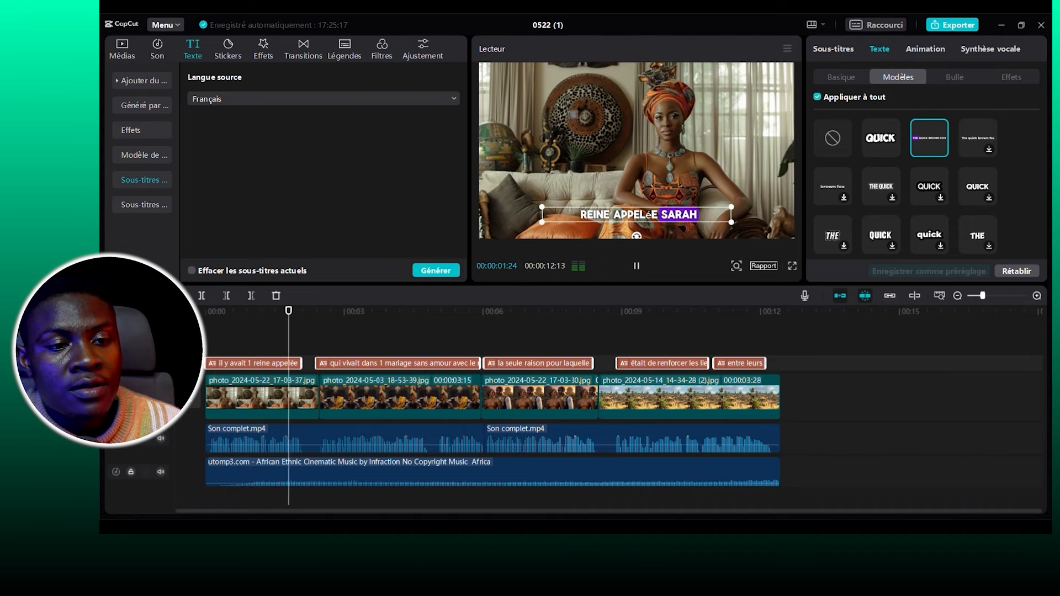
click(640, 311)
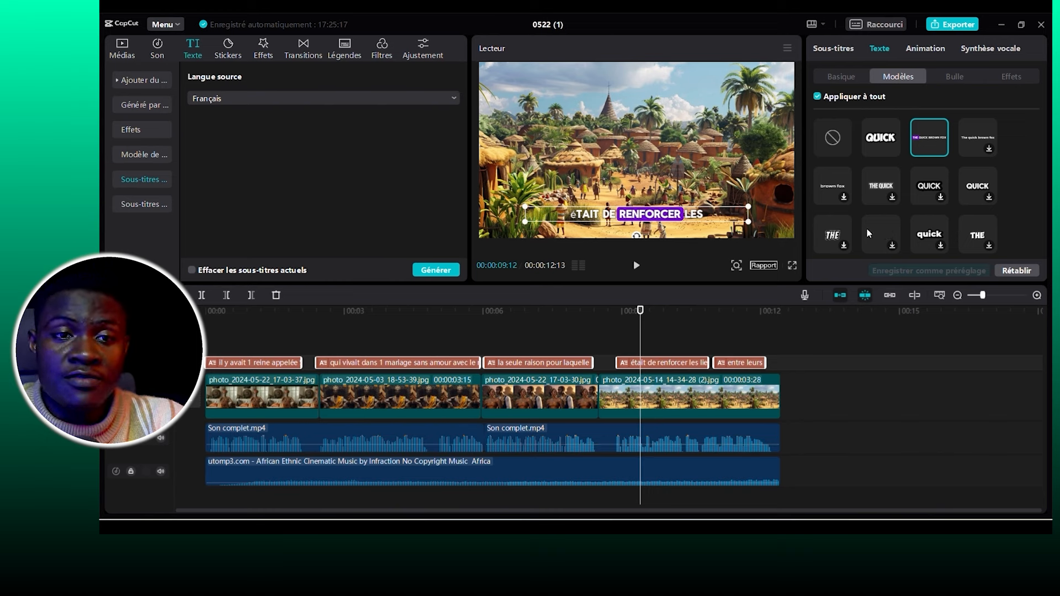
Export the video and its MP3 audio under the title "sarah la reine", keeping 4K, HEVC, mp4 and 30fps.
click(944, 29)
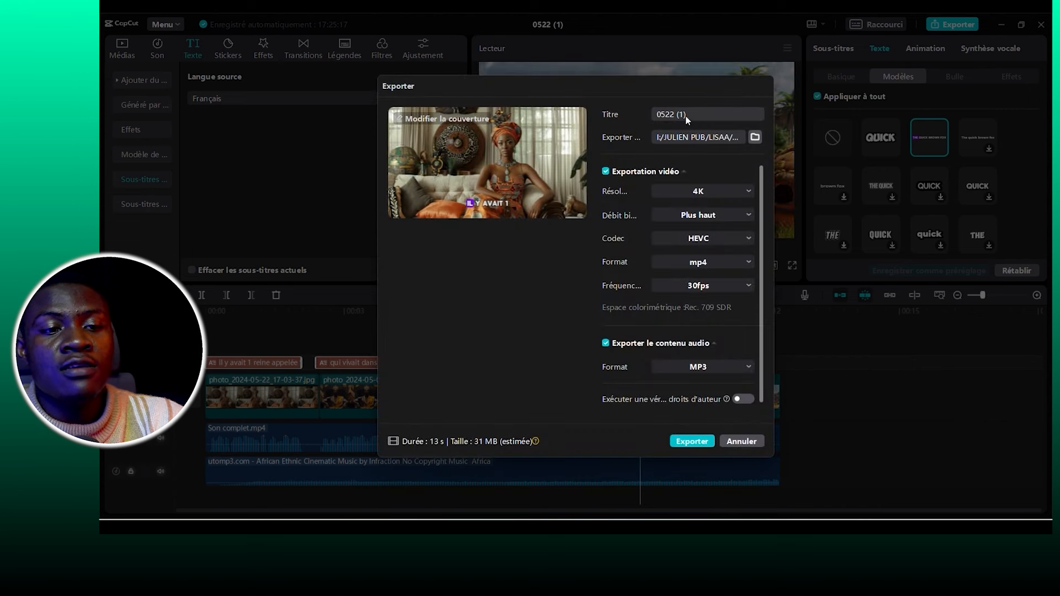
drag(692, 118, 591, 112)
text(sarah)
text(la reine)
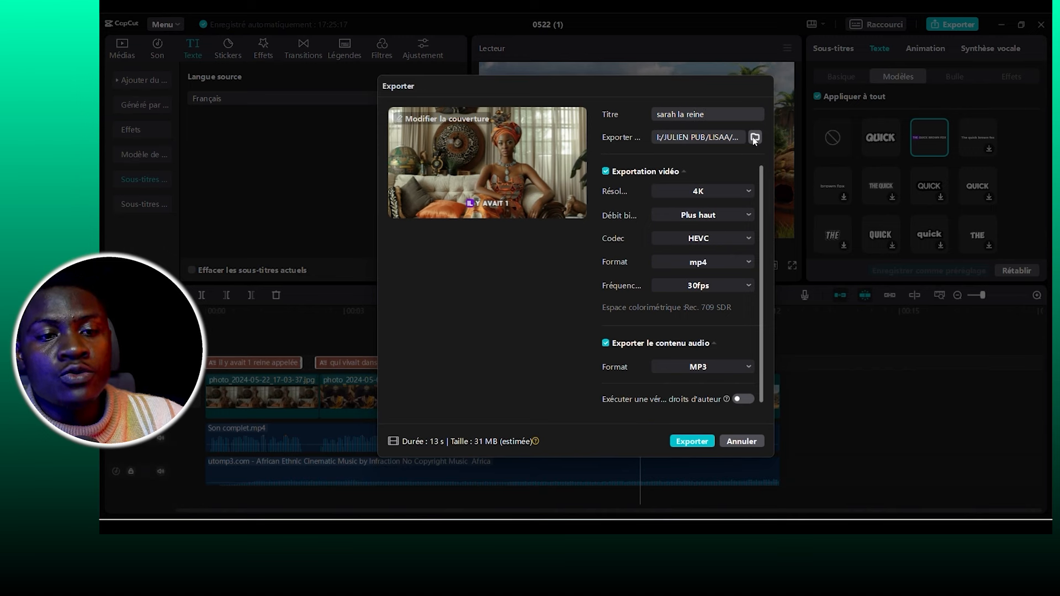
click(690, 442)
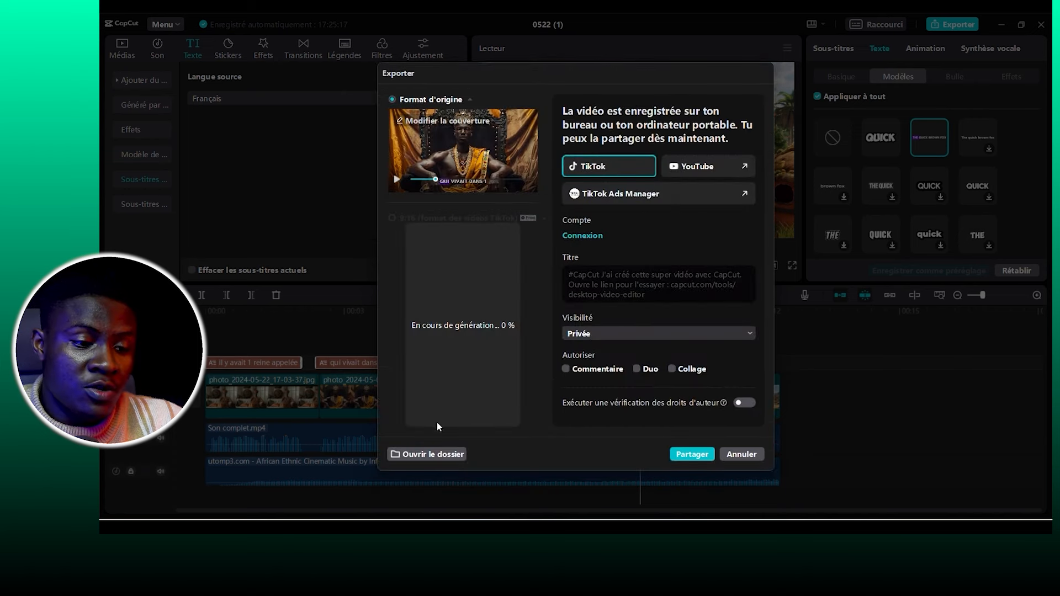
Open the export folder and play the exported "sarah la reine" video in VLC.
click(432, 455)
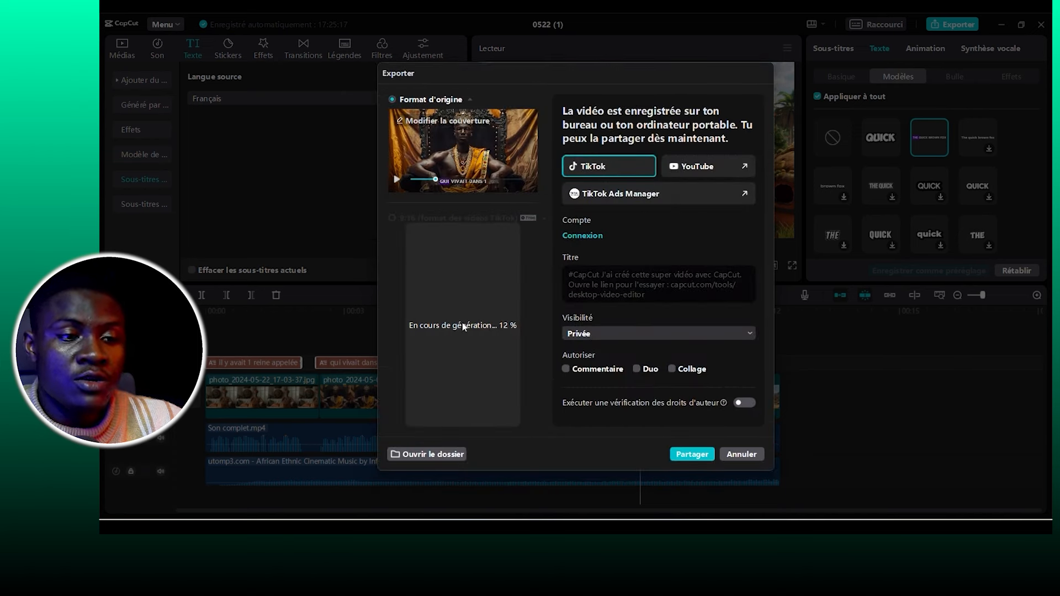
click(661, 269)
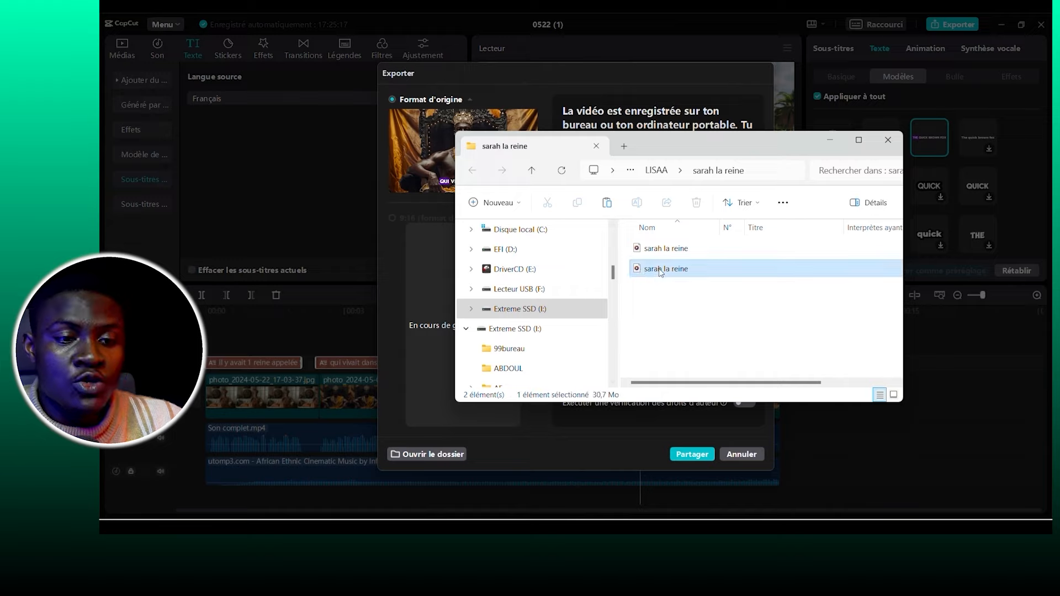
right_click(661, 270)
key(Escape)
double_click(661, 269)
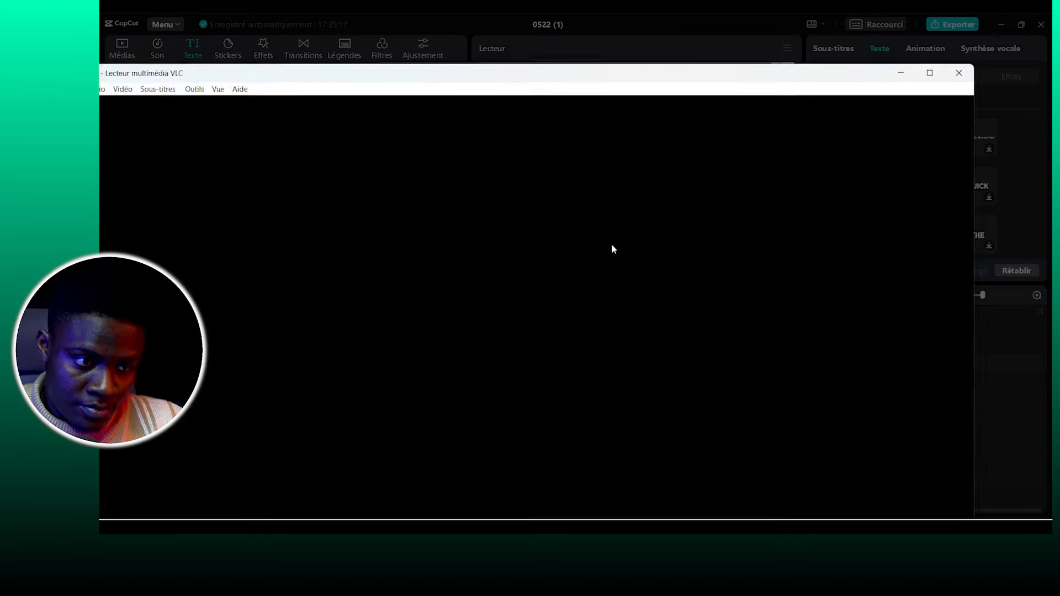